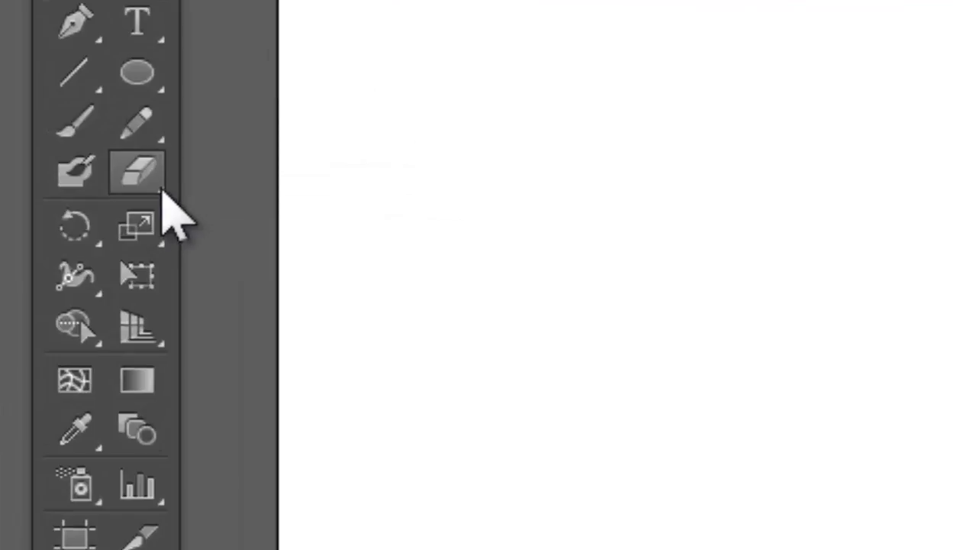
Tear the Eraser, Scissors and Knife tools off into a floating panel beside the artboard.
click(160, 191)
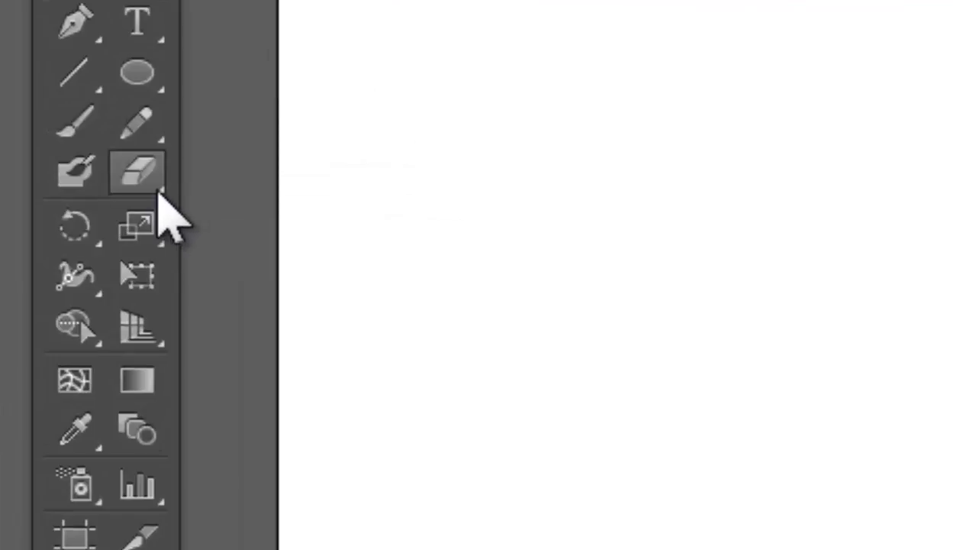
click(160, 191)
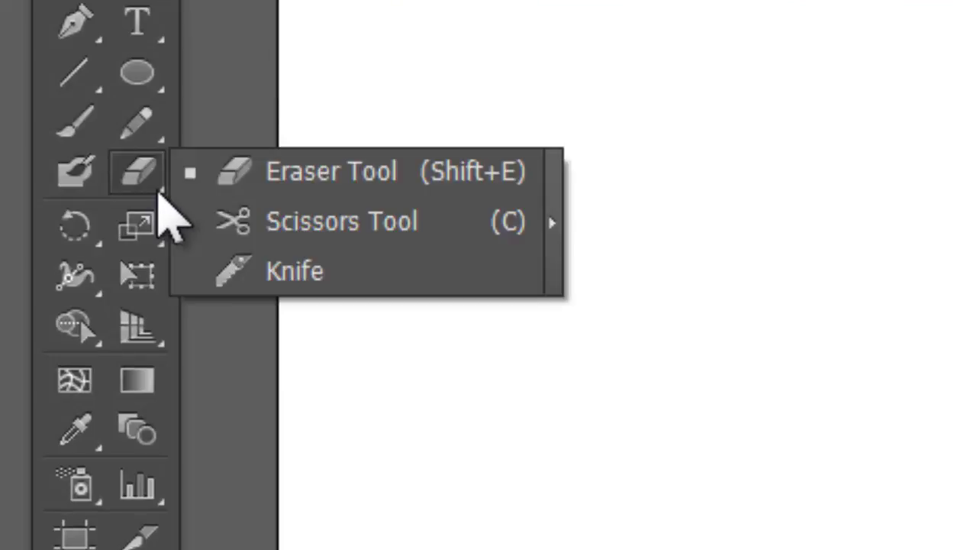
click(555, 230)
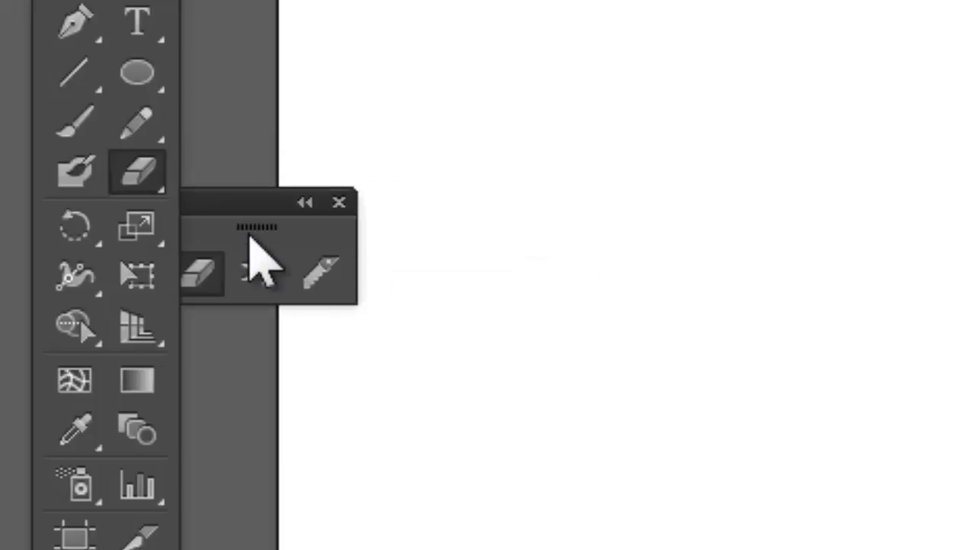
drag(252, 225, 758, 152)
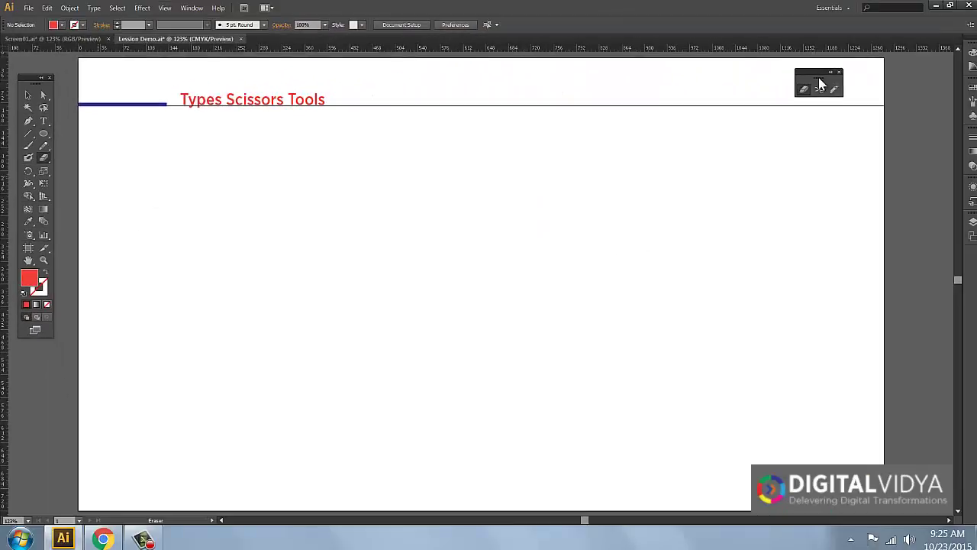
drag(819, 84, 826, 88)
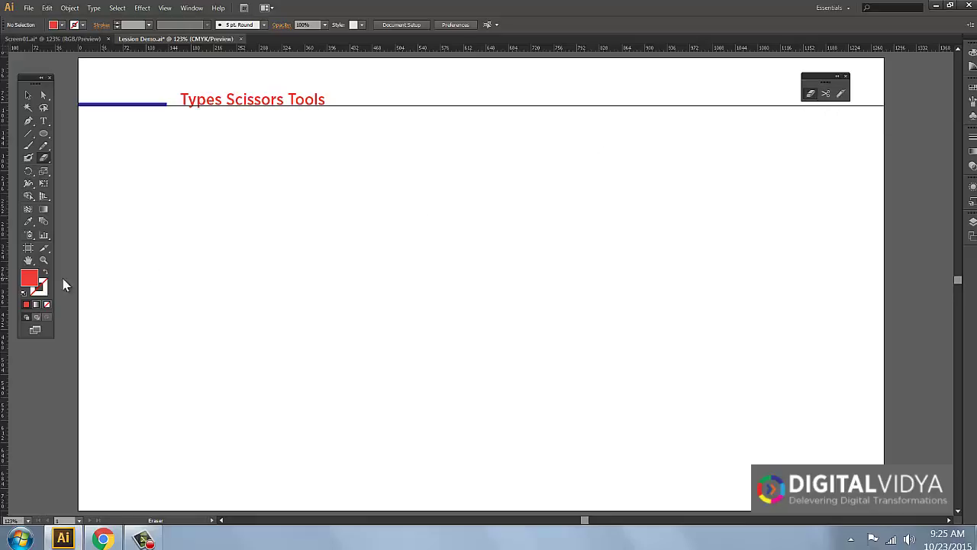
Draw a tall red rectangle on the left of the artboard.
click(44, 135)
drag(44, 136, 69, 135)
drag(175, 172, 290, 333)
key(v)
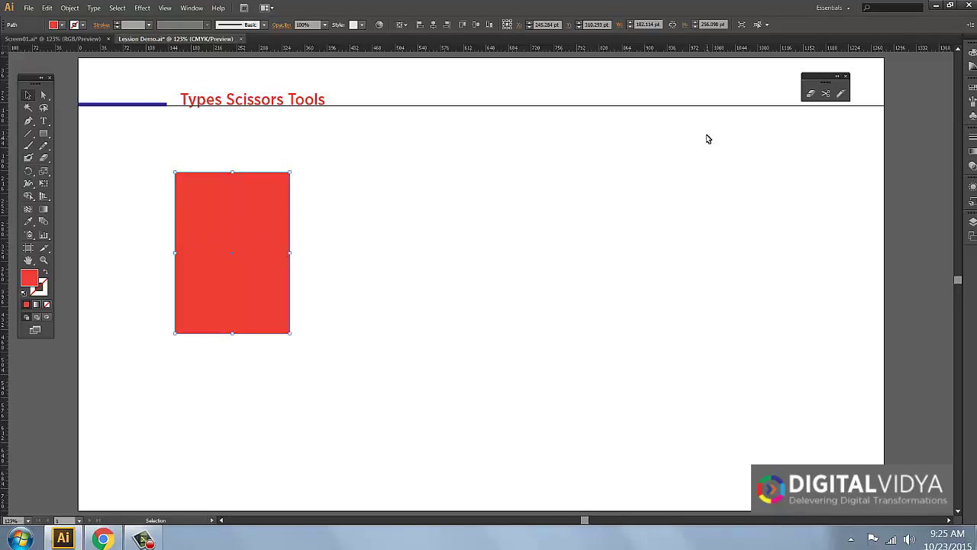
Erase several straight, curved and diagonal bands across the rectangle, redoing the first one.
click(810, 94)
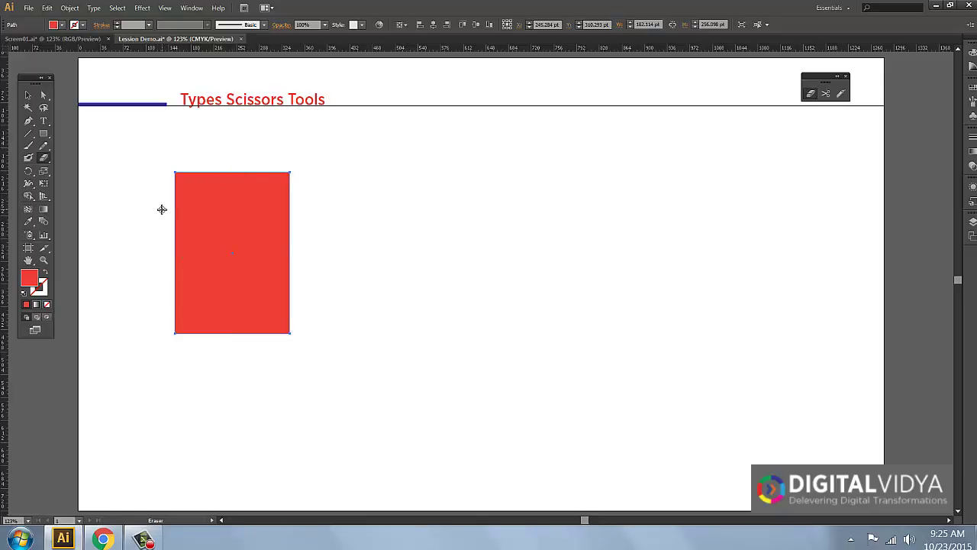
drag(162, 209, 340, 200)
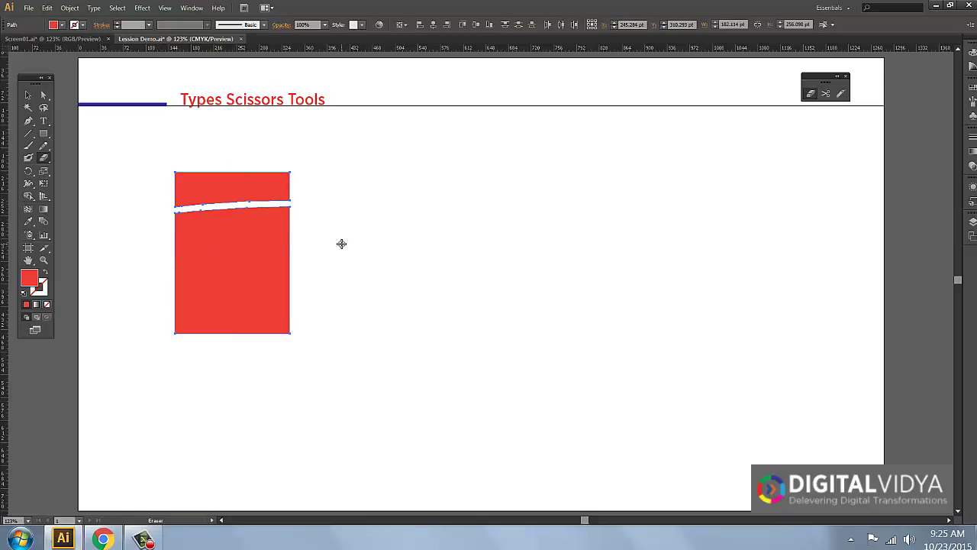
key(ctrl+z)
drag(168, 222, 312, 222)
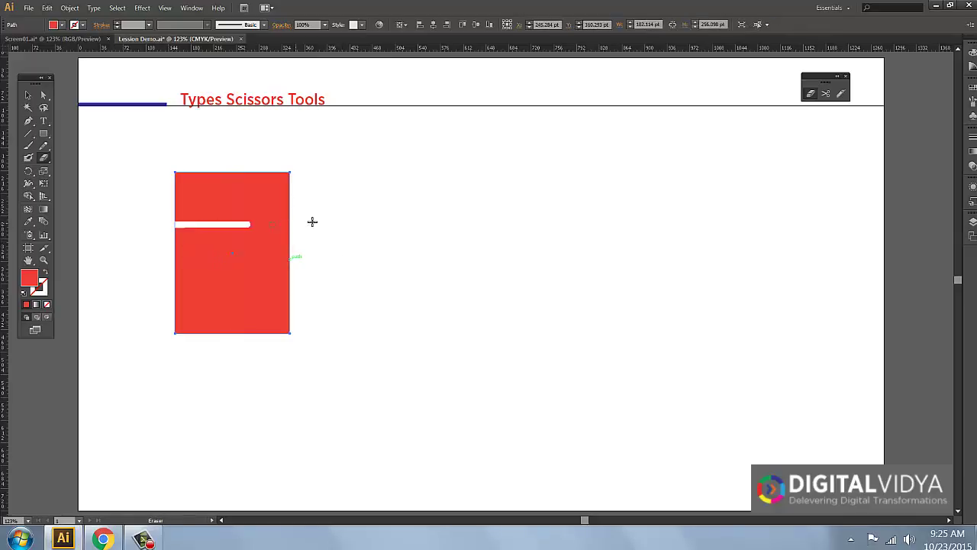
drag(168, 255, 321, 239)
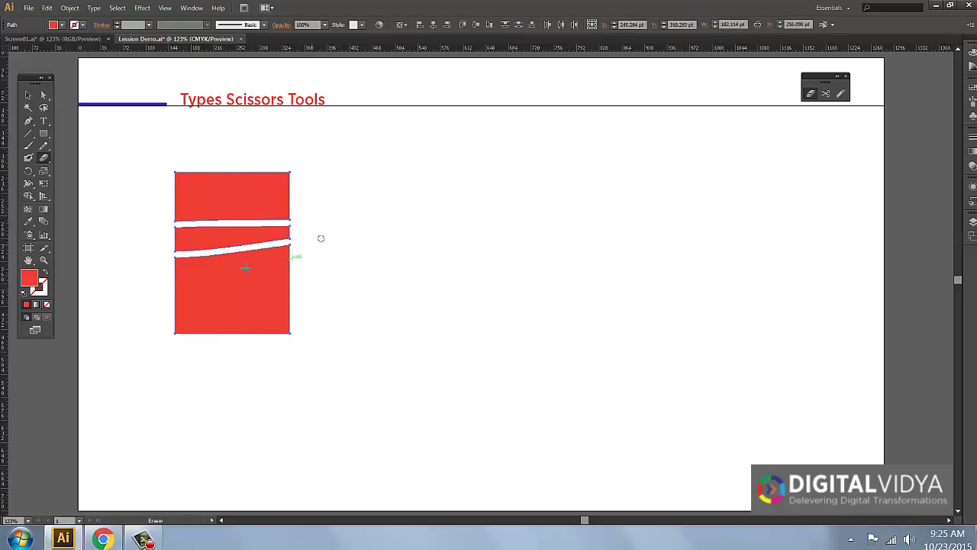
drag(163, 298, 336, 262)
drag(239, 336, 319, 283)
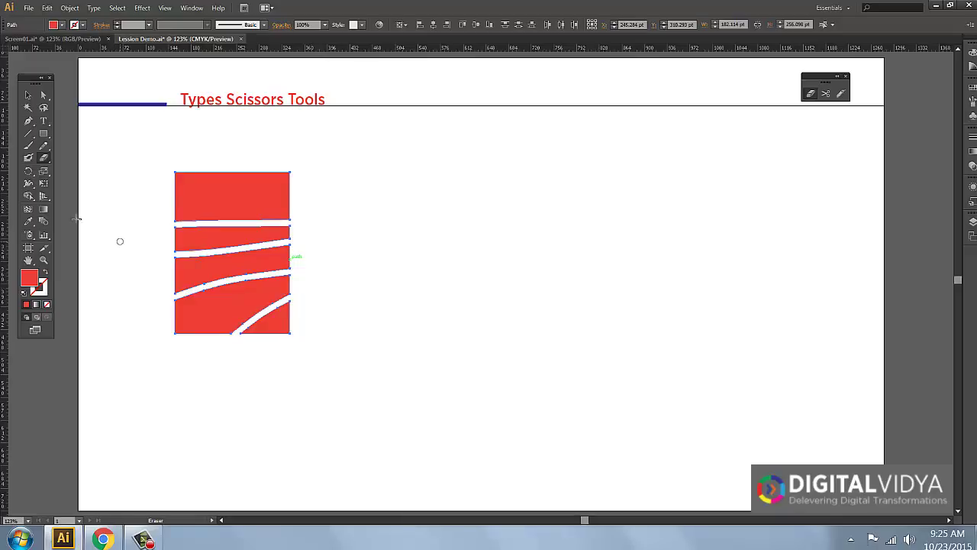
Pull the cut red strips of the rectangle apart from each other.
click(29, 94)
drag(244, 200, 288, 166)
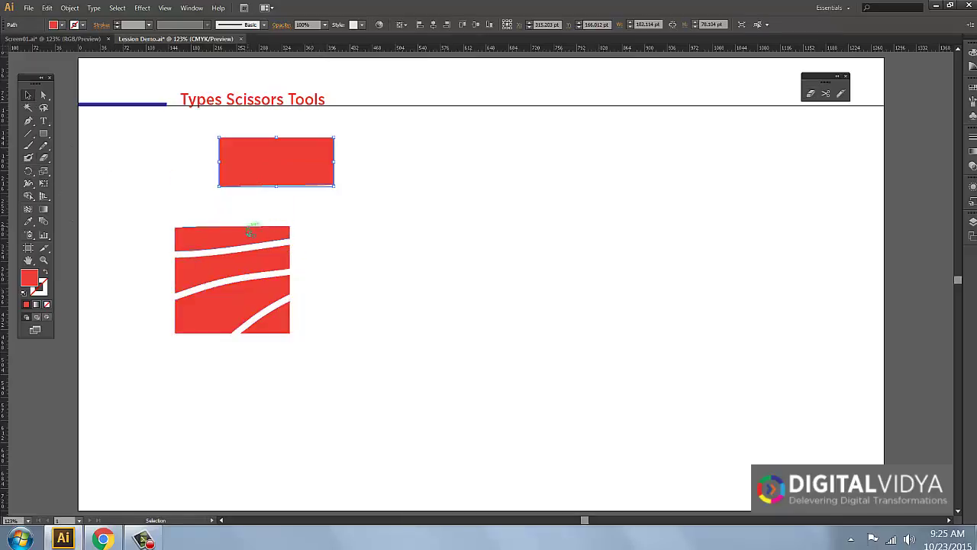
drag(248, 232, 264, 213)
drag(255, 256, 260, 243)
drag(229, 305, 229, 295)
drag(271, 332, 278, 341)
Delete all five red pieces and draw a large circle in their place.
drag(386, 392, 158, 169)
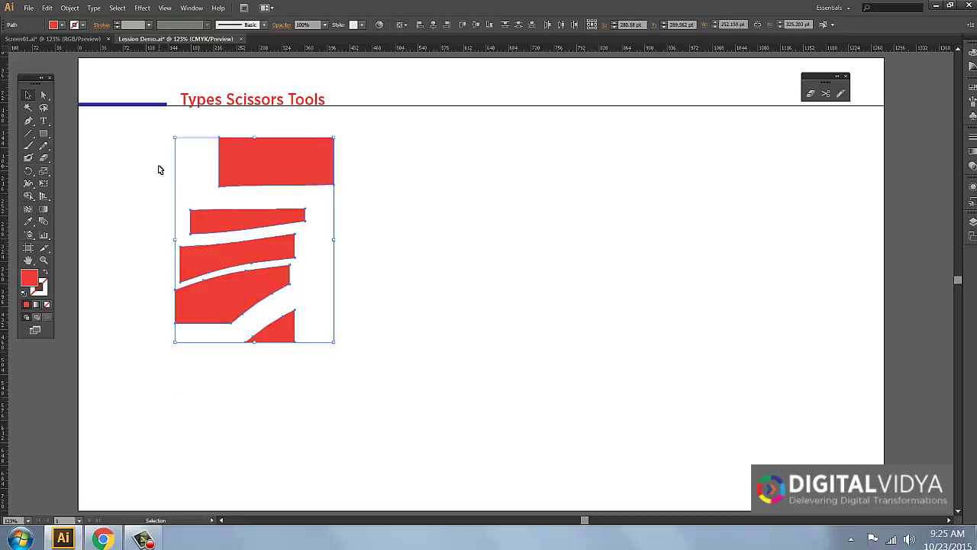
key(Delete)
drag(43, 133, 74, 158)
mouse_move(177, 181)
mouse_down()
mouse_move(329, 369)
mouse_move(383, 379)
mouse_up()
Erase diagonal stripes through the red circle and cut off a sliver at its upper left.
click(811, 93)
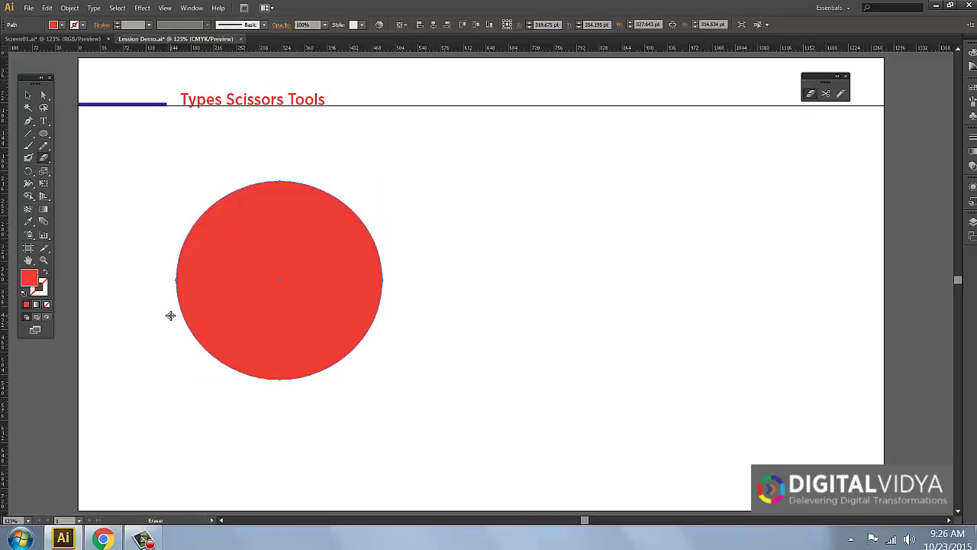
drag(173, 292, 199, 269)
drag(180, 333, 261, 258)
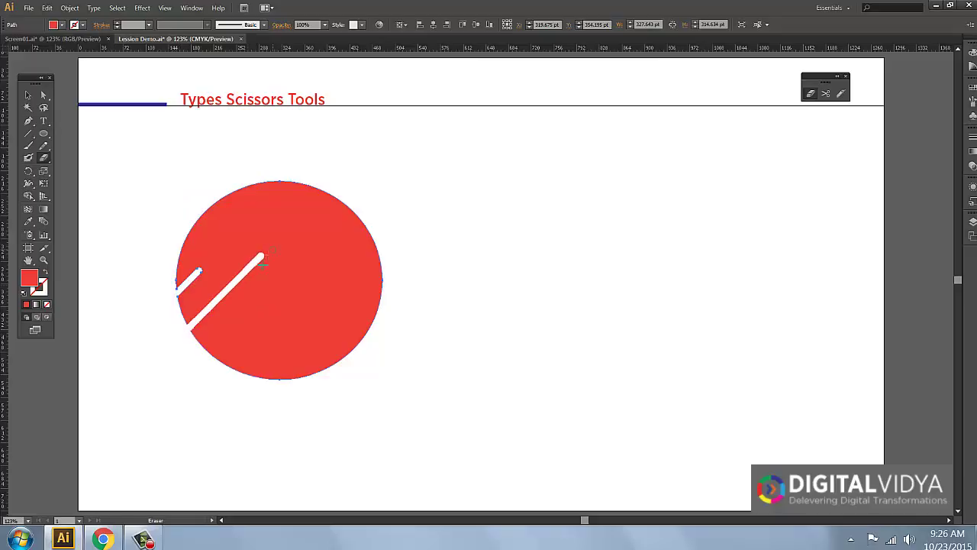
drag(186, 371, 299, 261)
mouse_move(229, 381)
mouse_down()
mouse_move(321, 310)
mouse_move(338, 273)
mouse_up()
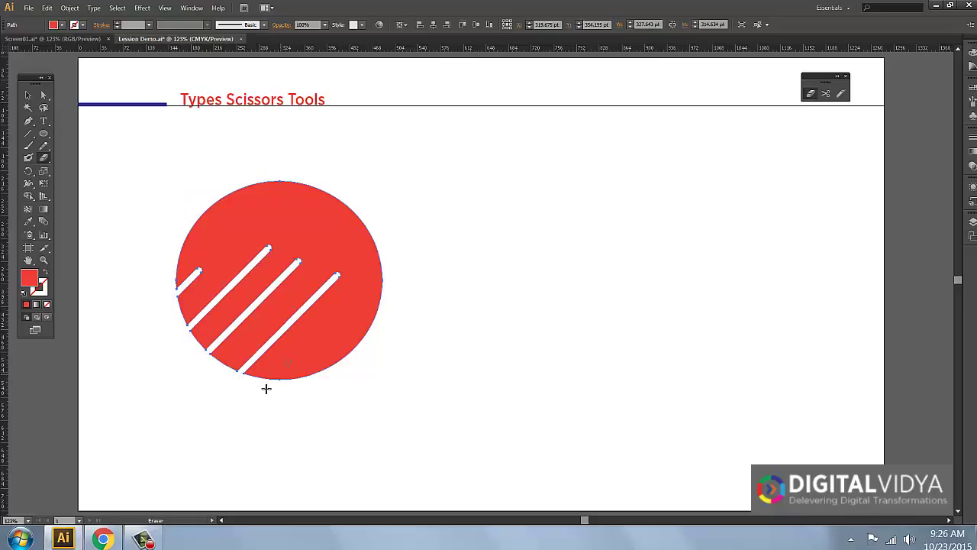
drag(281, 378, 352, 311)
drag(180, 252, 243, 189)
Move the circle off its cut-away sliver, then delete both pieces.
click(28, 94)
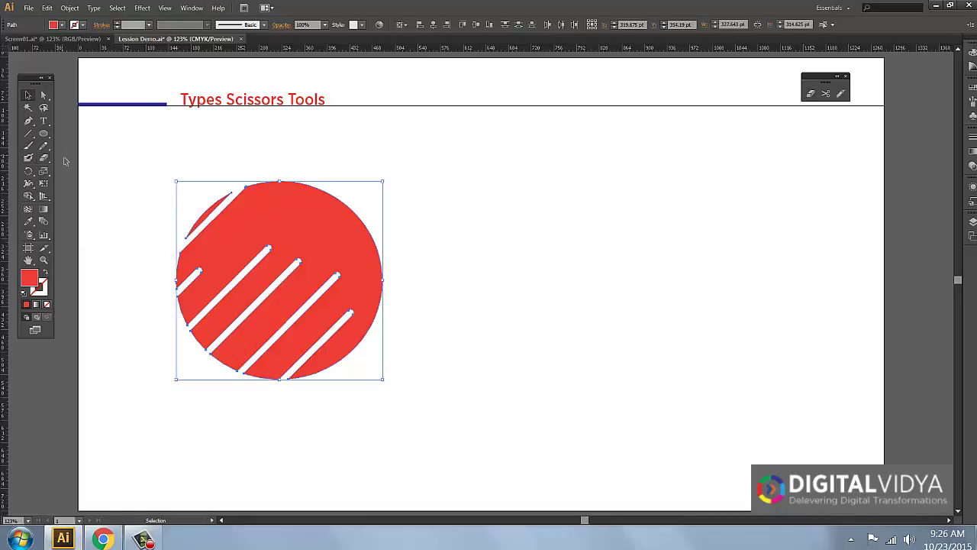
drag(259, 256, 311, 246)
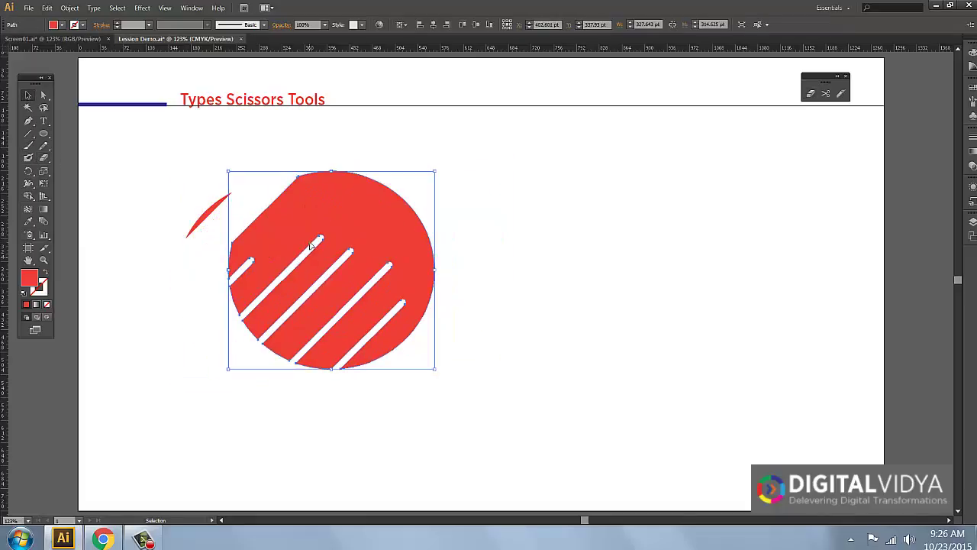
drag(144, 159, 481, 395)
key(Delete)
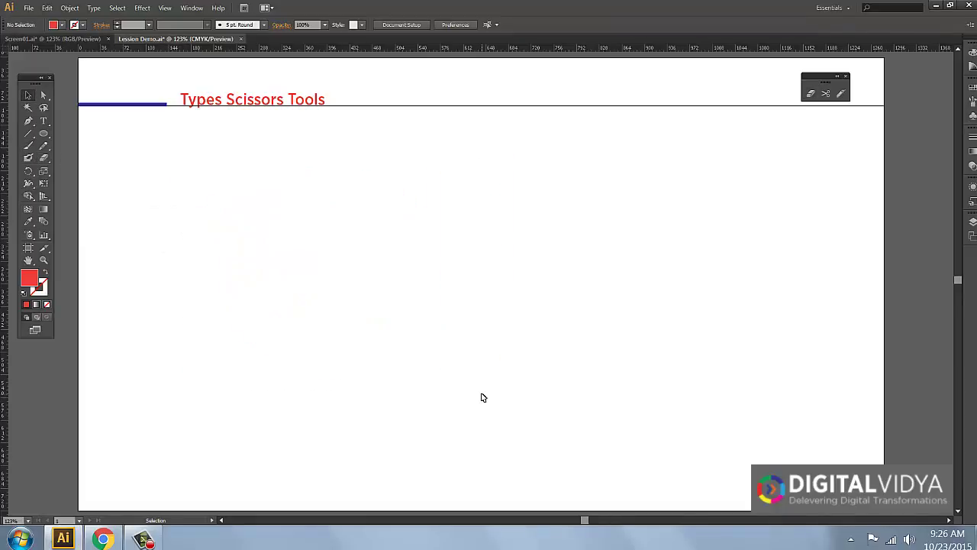
Draw a new red circle, set the eraser size to 50 pt, and erase a band across its middle.
click(43, 133)
drag(122, 162, 320, 361)
click(812, 96)
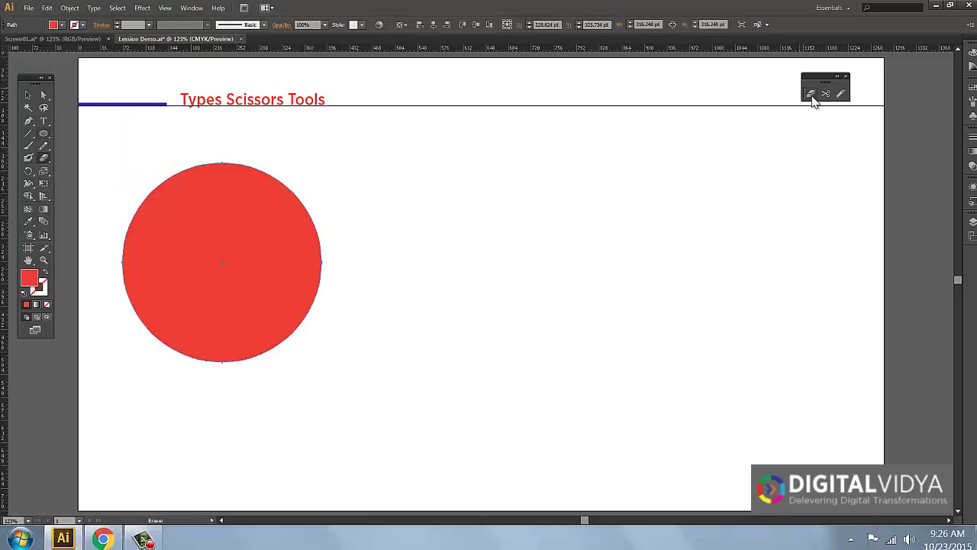
double_click(812, 97)
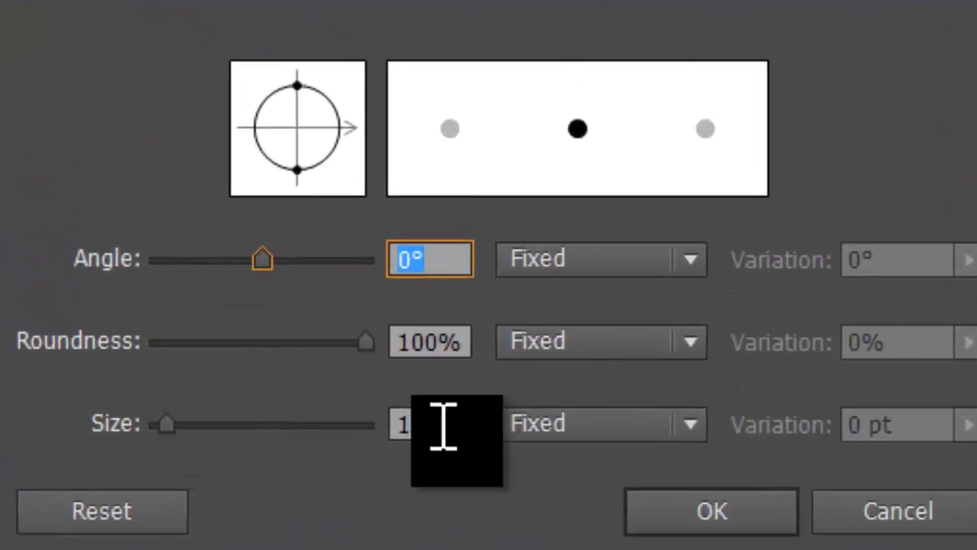
drag(436, 423, 344, 458)
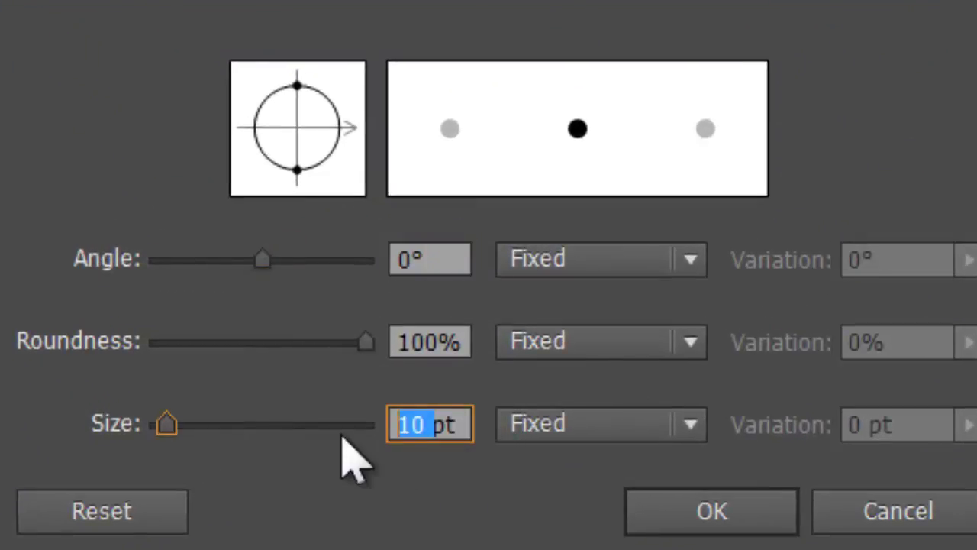
text(50)
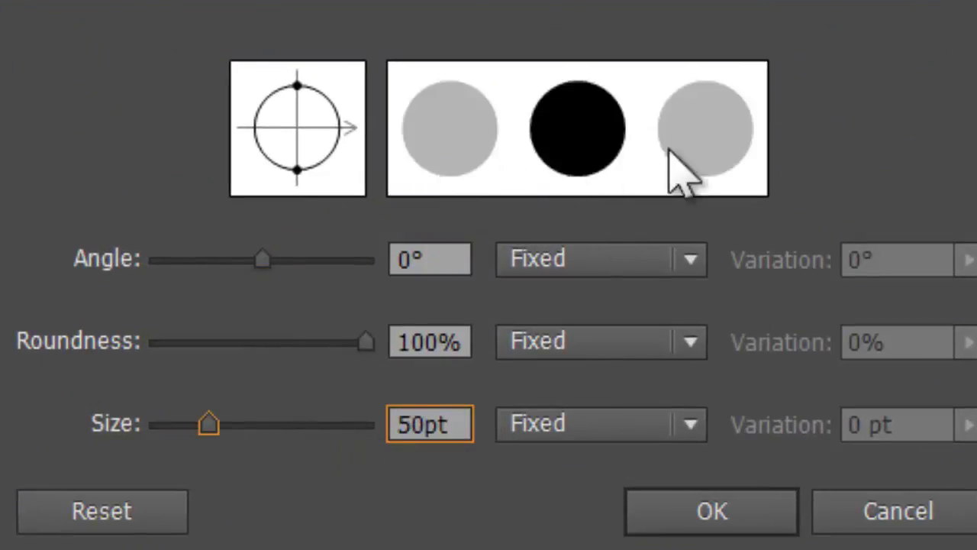
click(719, 524)
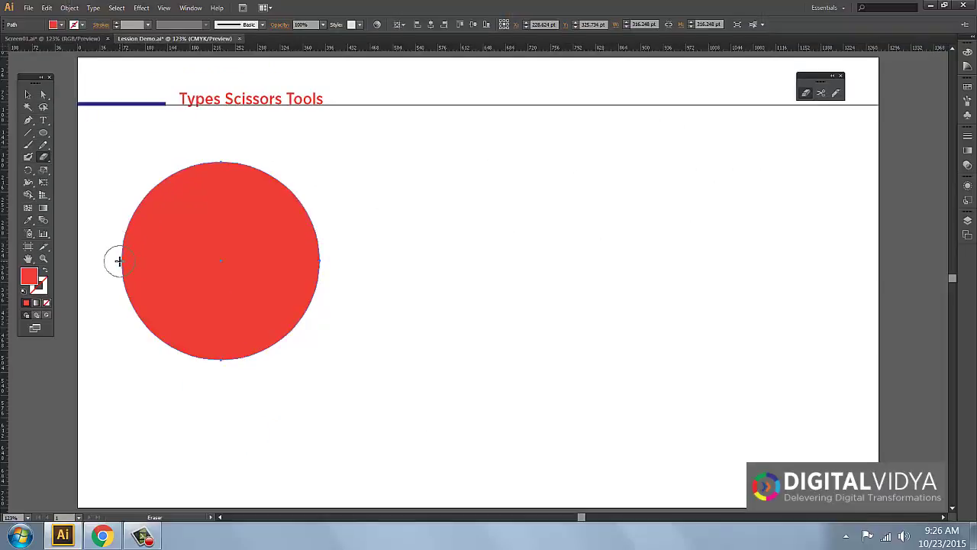
drag(113, 258, 338, 250)
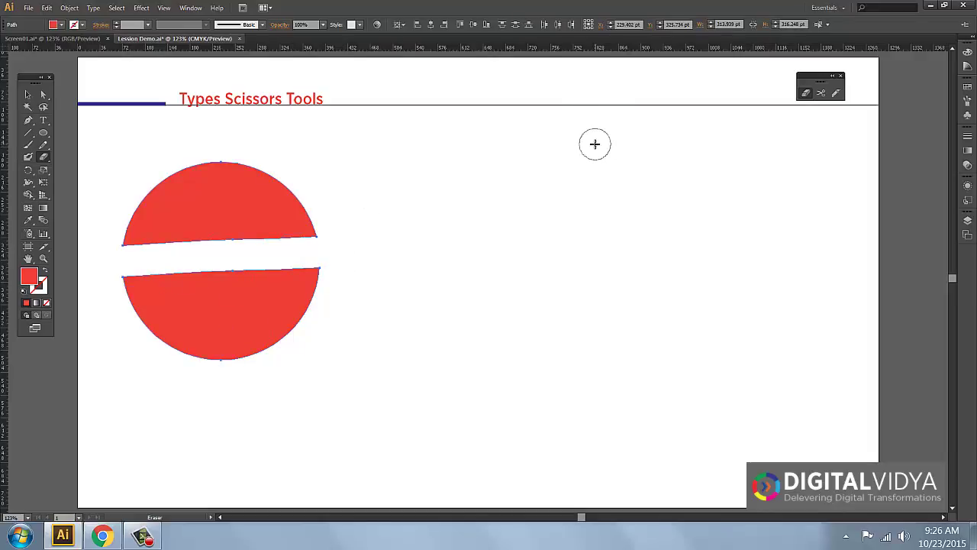
Tilt the eraser to a 73° angle with 18% roundness.
double_click(805, 93)
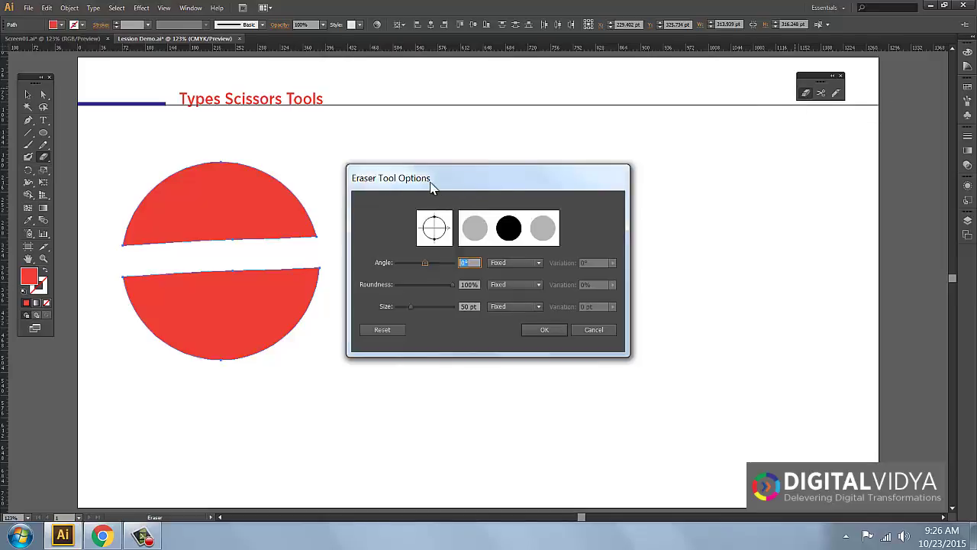
mouse_move(425, 262)
mouse_down()
mouse_move(412, 263)
mouse_move(436, 283)
mouse_move(405, 284)
mouse_up()
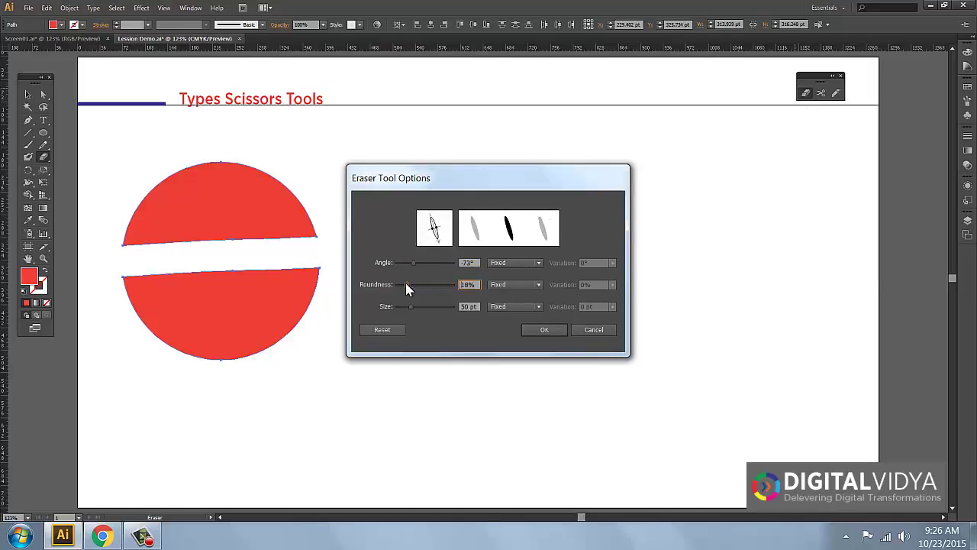
click(540, 330)
Erase a curved swath through the lower half-circle and select all the resulting pieces.
mouse_move(115, 364)
mouse_down()
mouse_move(161, 317)
mouse_move(207, 299)
mouse_move(238, 308)
mouse_move(272, 343)
mouse_move(310, 347)
mouse_move(360, 313)
mouse_up()
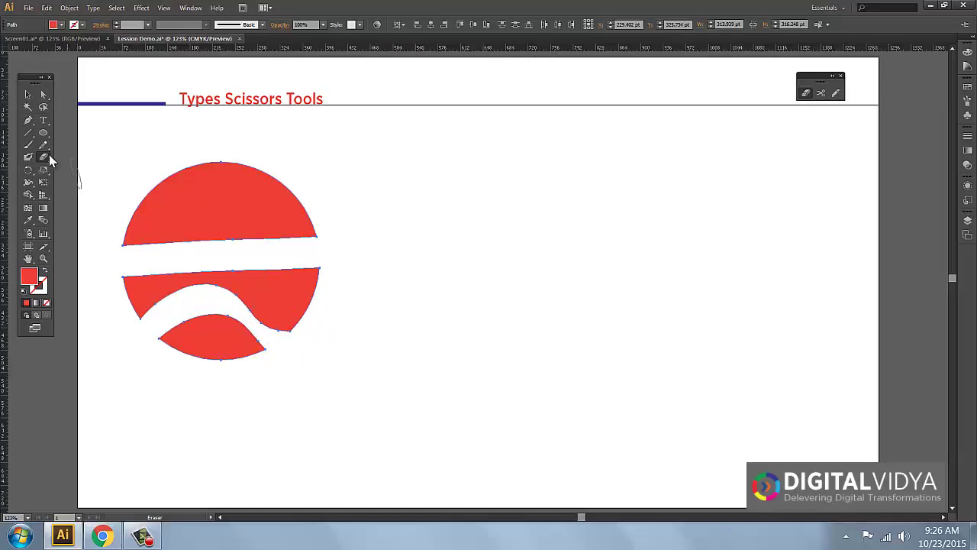
click(28, 94)
click(94, 152)
drag(94, 152, 408, 392)
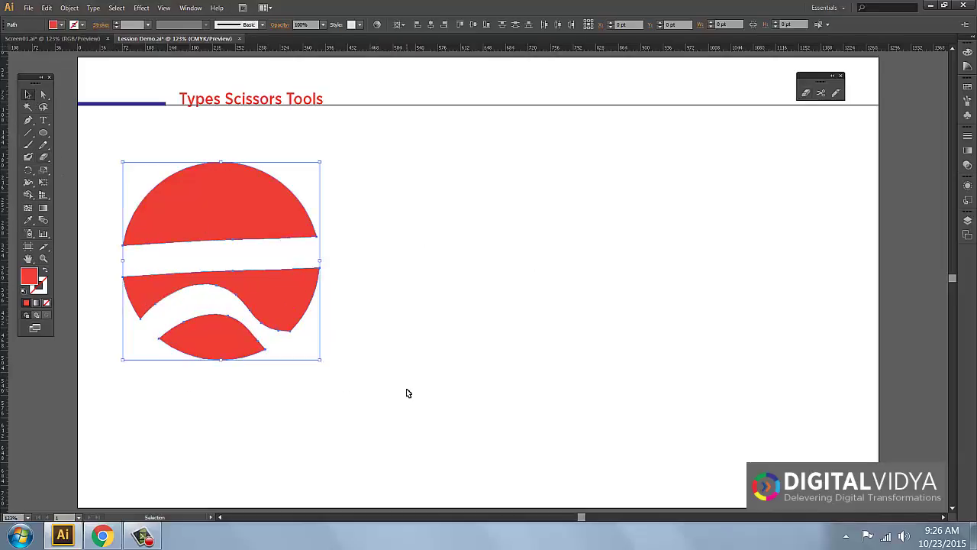
Delete the circle pieces and draw a wide red rectangle in their place.
key(Delete)
click(44, 131)
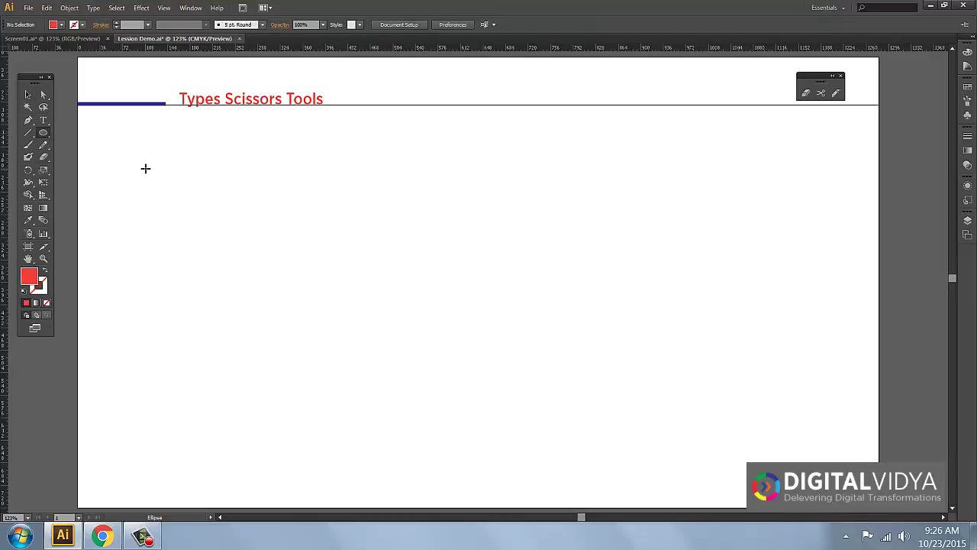
drag(146, 168, 576, 402)
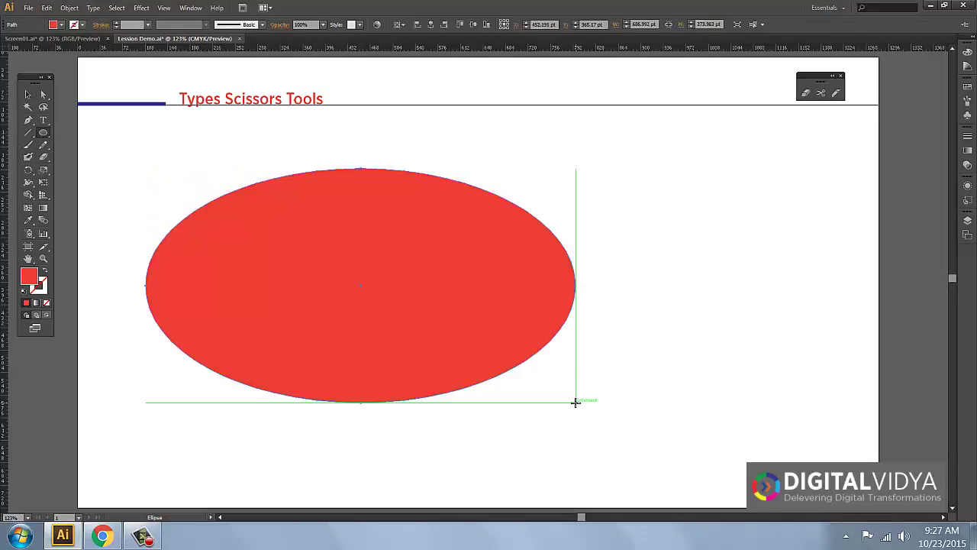
key(Delete)
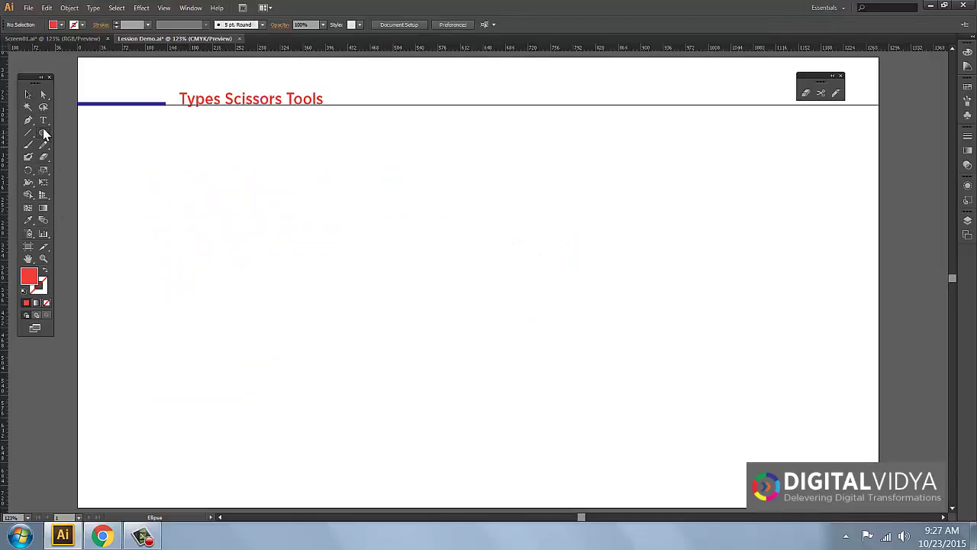
drag(43, 133, 674, 406)
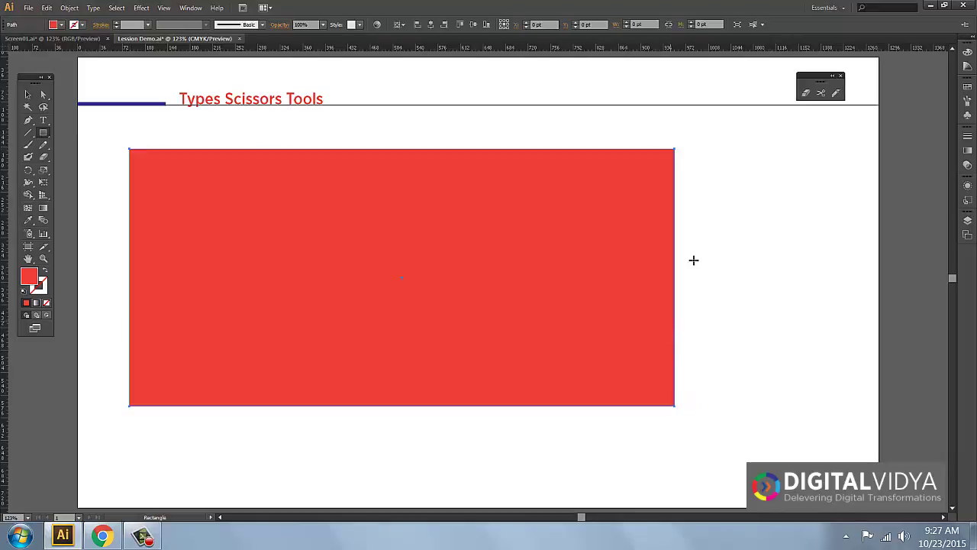
Erase a long looping wavy swath across the red rectangle, splitting it into pieces.
double_click(805, 93)
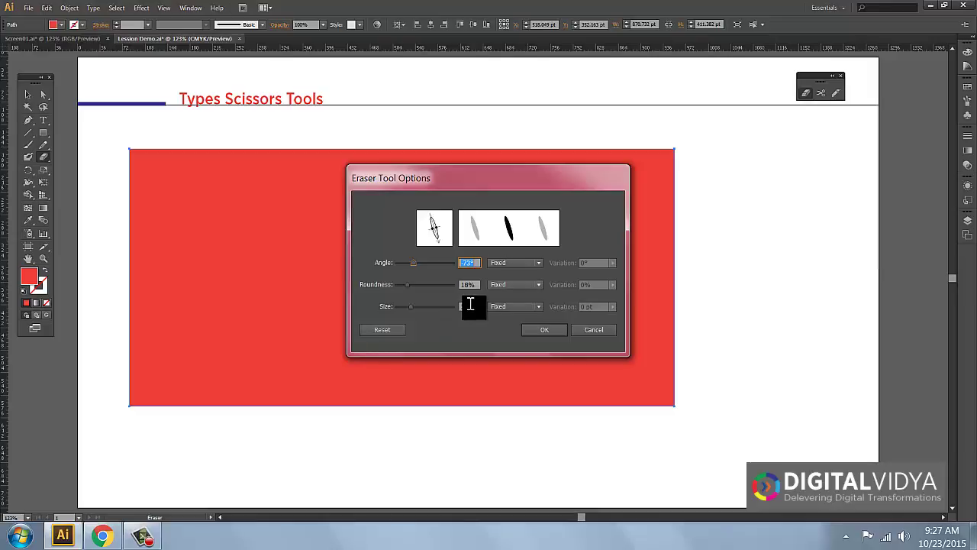
click(468, 307)
key(Return)
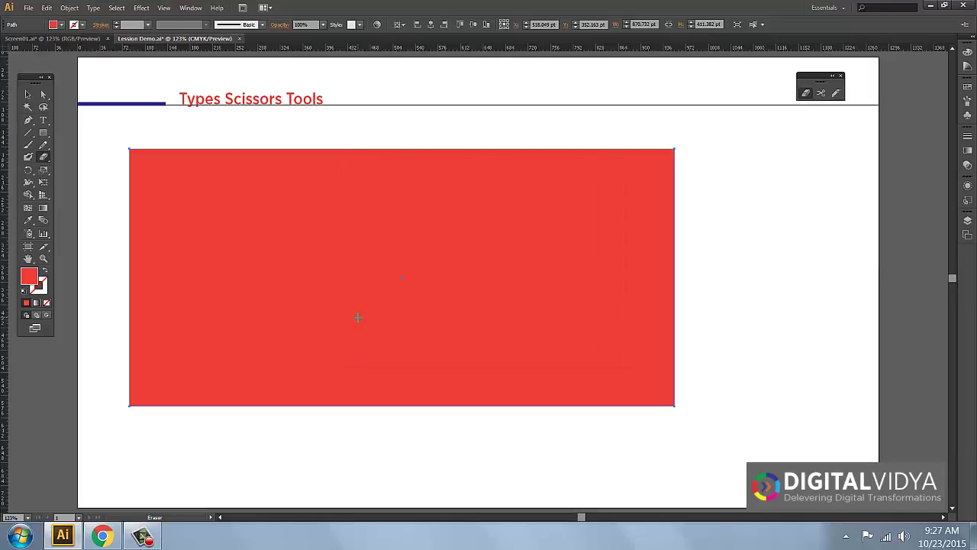
mouse_move(114, 383)
mouse_down()
mouse_move(163, 328)
mouse_move(211, 320)
mouse_move(269, 360)
mouse_move(319, 358)
mouse_move(382, 304)
mouse_move(476, 339)
mouse_move(509, 313)
mouse_move(524, 278)
mouse_move(559, 267)
mouse_move(603, 273)
mouse_move(619, 247)
mouse_move(593, 221)
mouse_move(527, 226)
mouse_move(465, 257)
mouse_move(383, 266)
mouse_move(319, 232)
mouse_move(251, 233)
mouse_move(205, 253)
mouse_move(163, 217)
mouse_move(98, 131)
mouse_up()
click(30, 97)
click(122, 183)
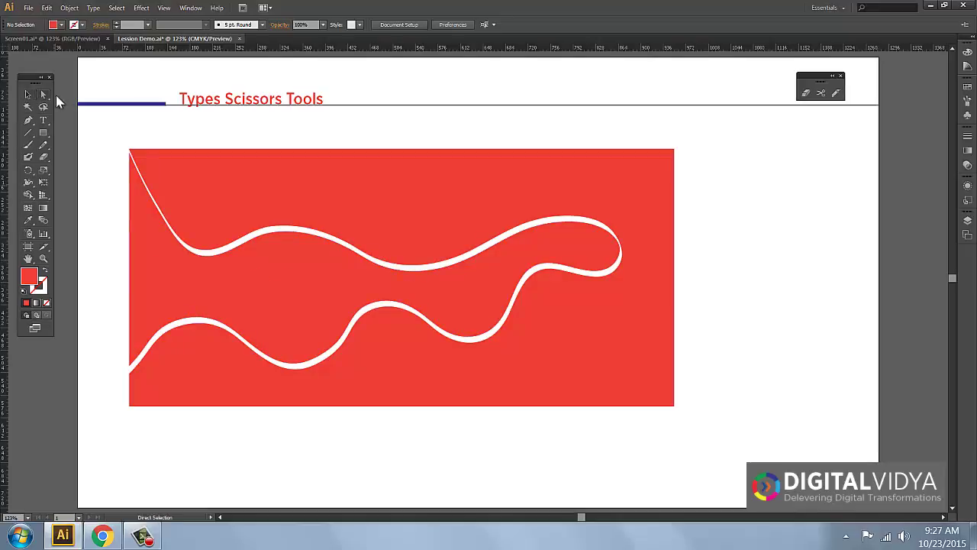
drag(45, 94, 82, 109)
Select the wavy middle band, enable Draw Inside, and place lush-grass.jpg inside it.
click(195, 298)
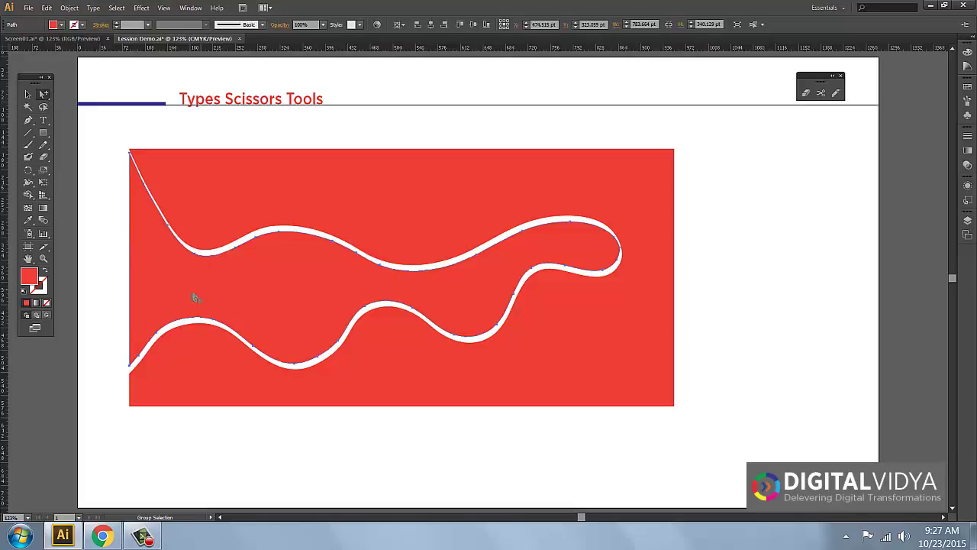
click(45, 319)
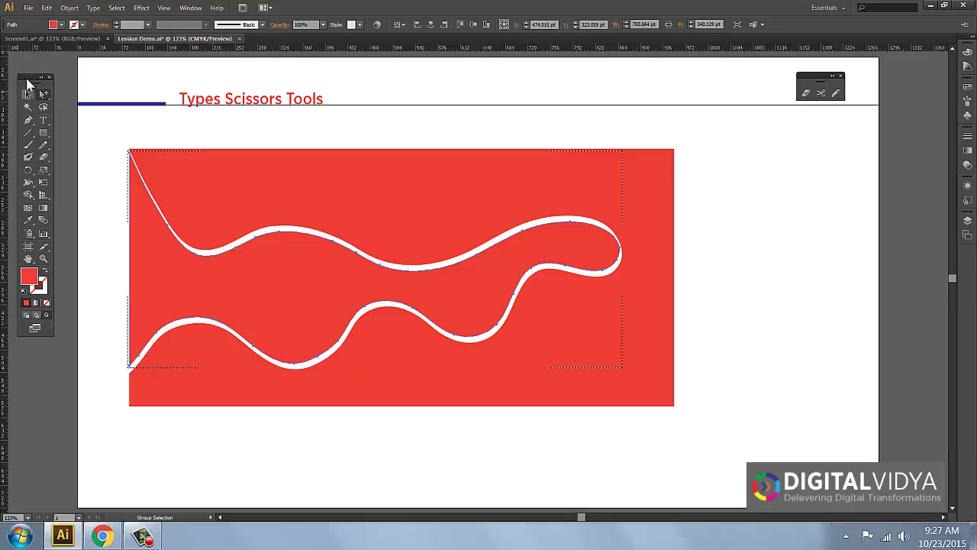
click(27, 7)
click(47, 210)
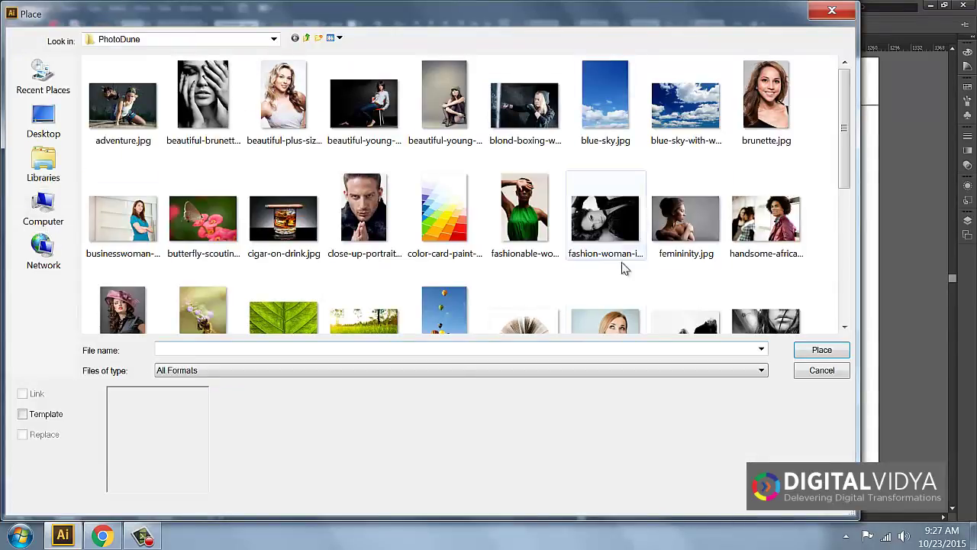
click(365, 320)
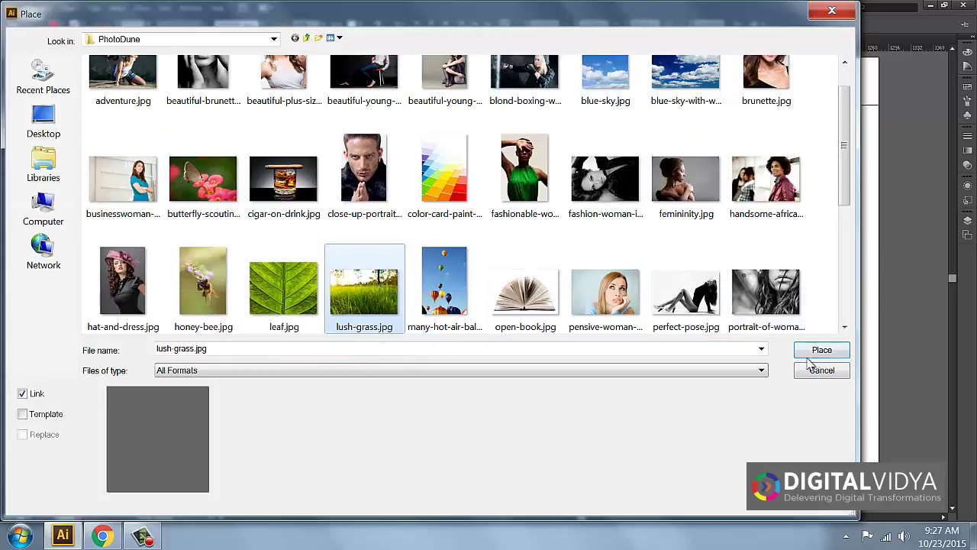
click(818, 349)
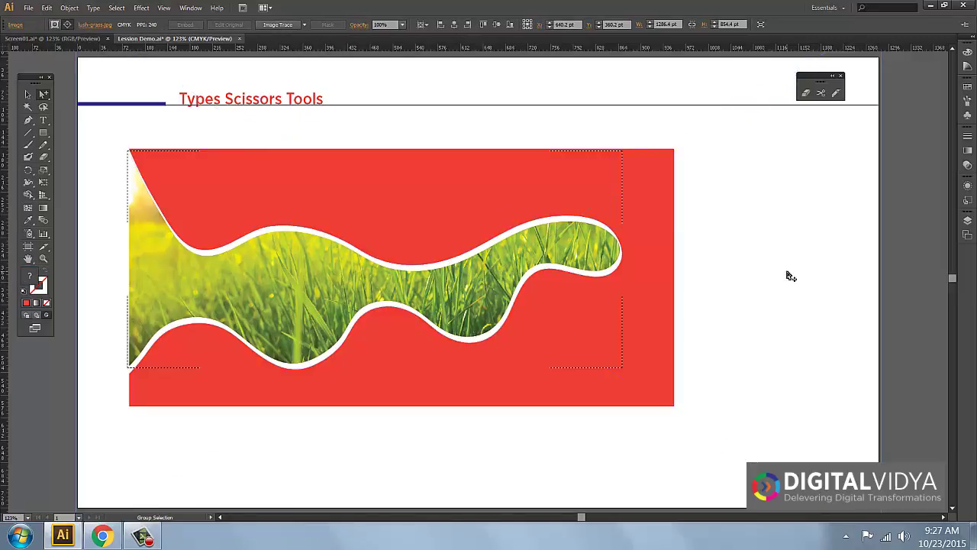
Reset the Eraser Tool Options to their defaults.
click(671, 244)
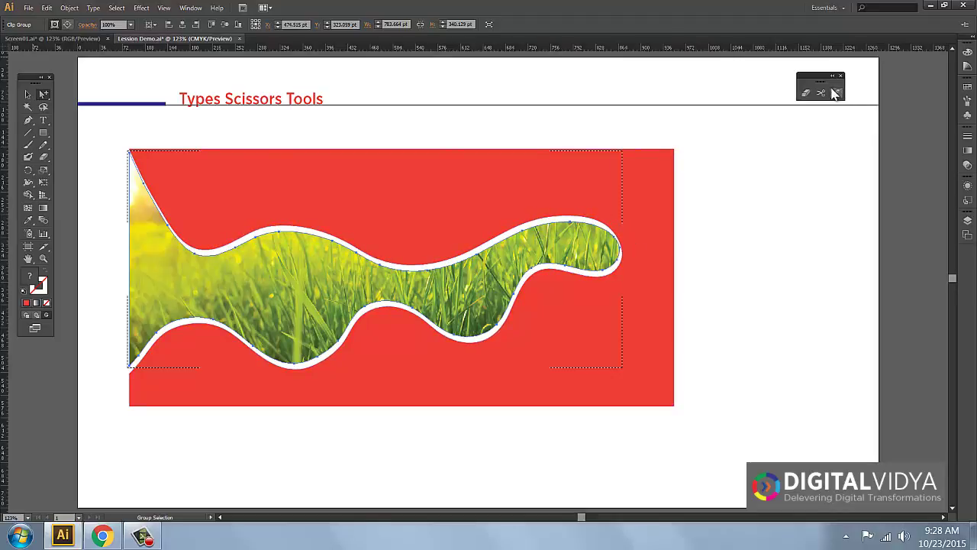
double_click(806, 93)
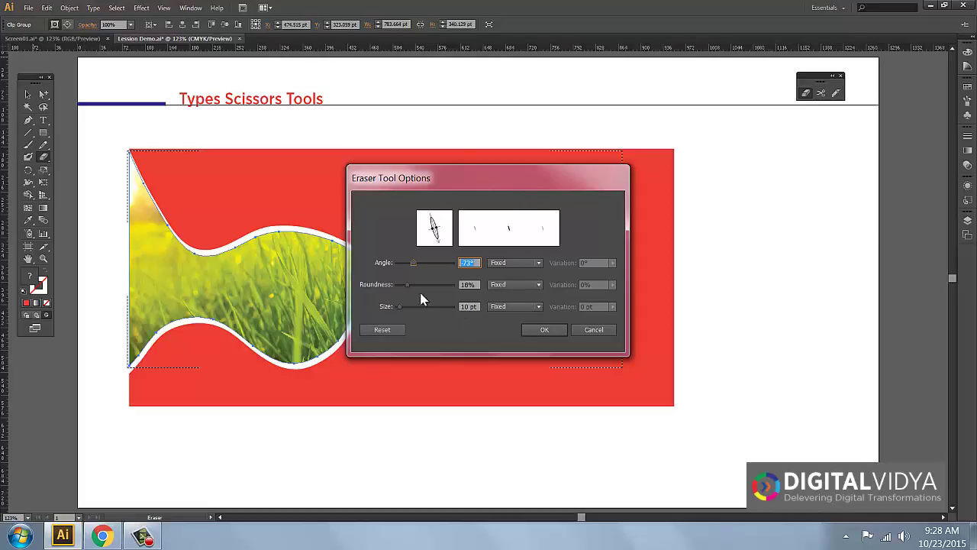
click(384, 331)
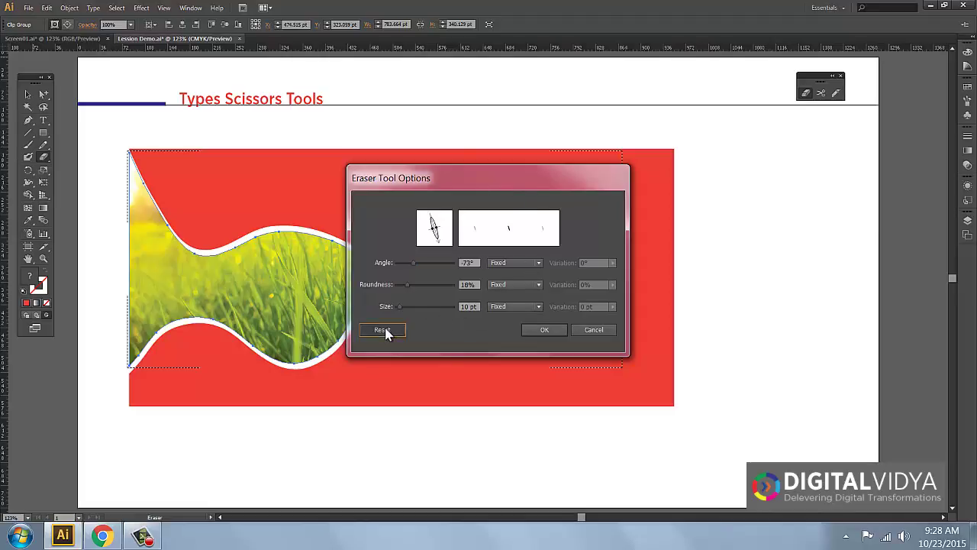
click(470, 284)
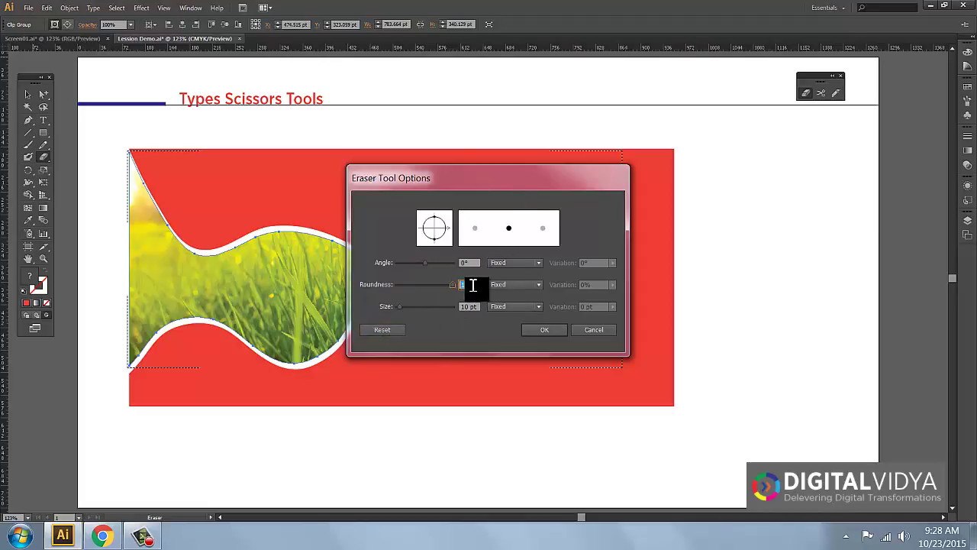
click(471, 307)
click(544, 329)
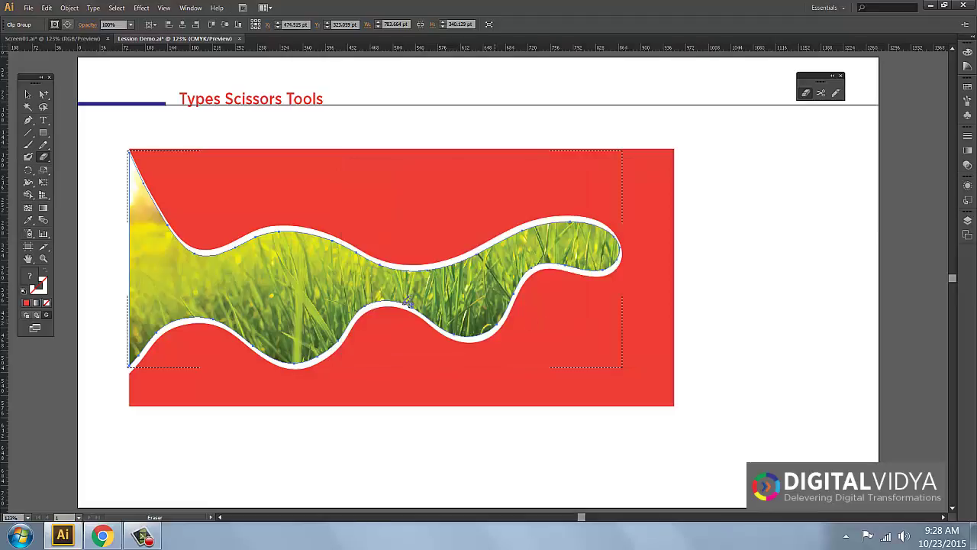
Delete the red rectangle piece and the grass image from the artboard.
click(28, 95)
click(115, 166)
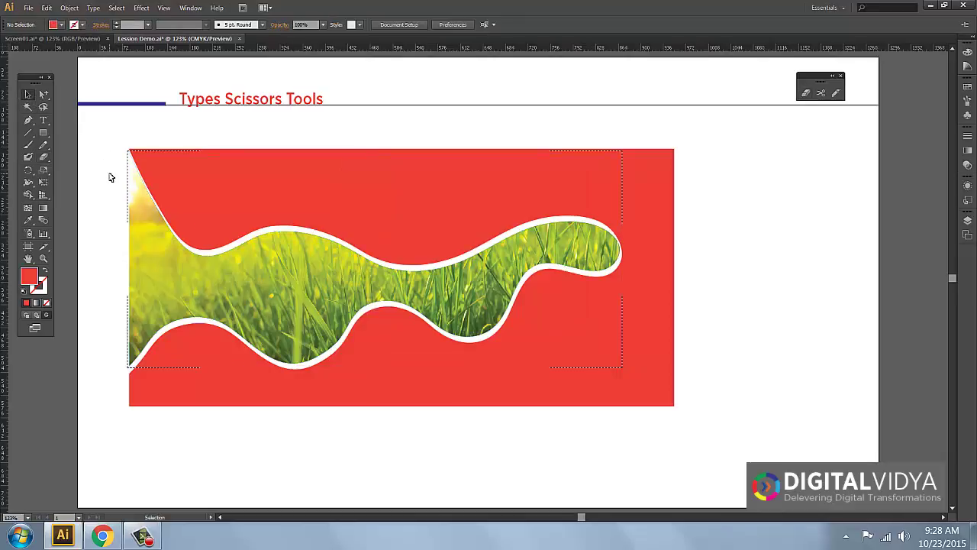
click(205, 192)
key(Delete)
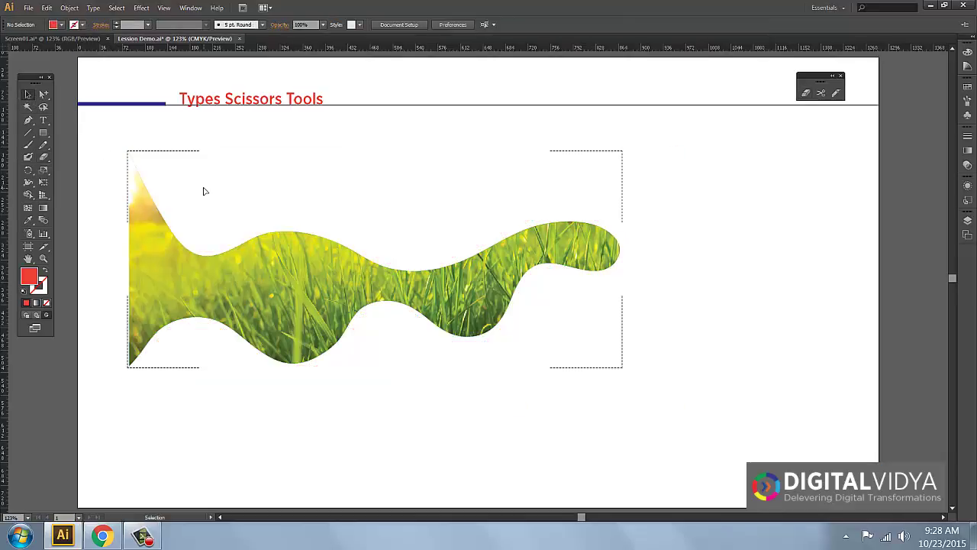
click(232, 297)
key(Delete)
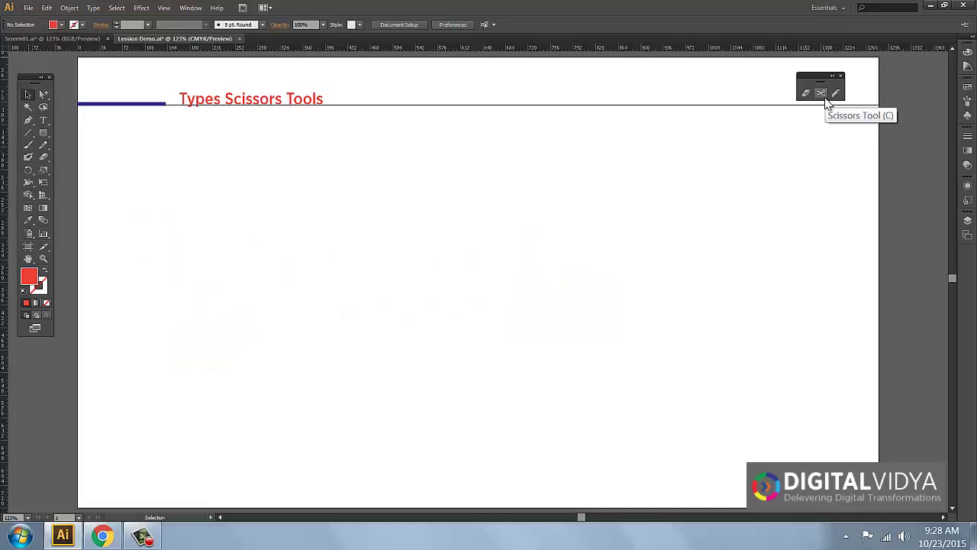
Draw a tall red rectangle and cut it diagonally with the Scissors at both side edges.
click(43, 133)
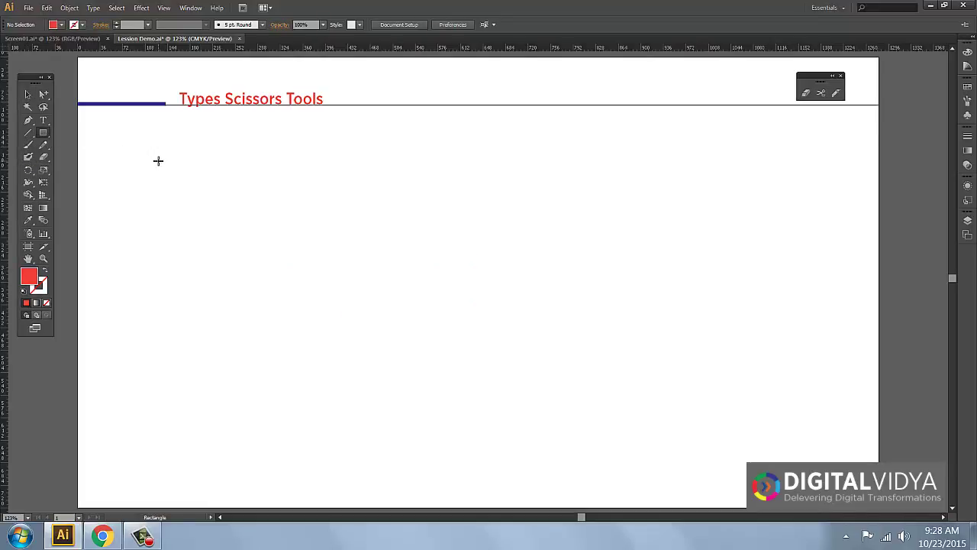
mouse_move(158, 160)
mouse_down()
mouse_move(329, 372)
mouse_move(375, 443)
mouse_move(373, 459)
mouse_up()
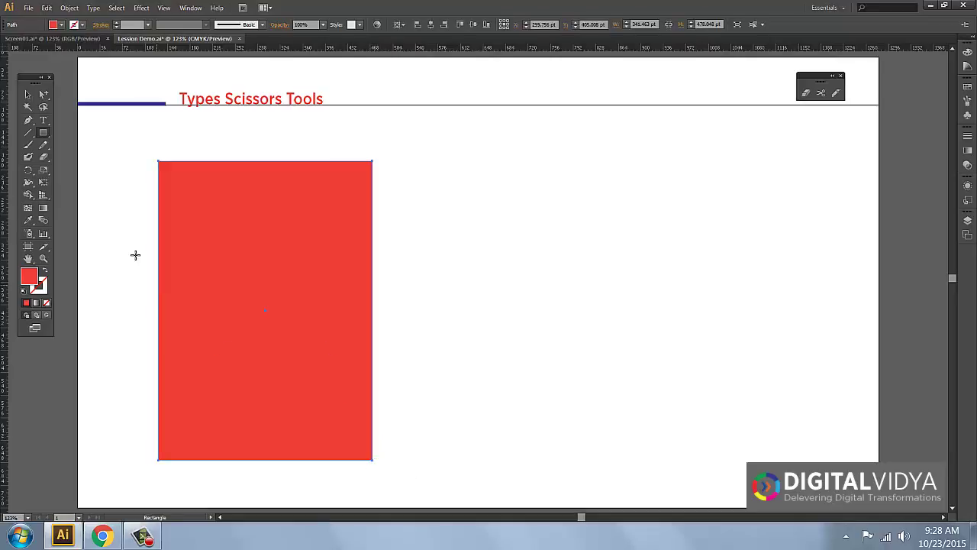
click(820, 92)
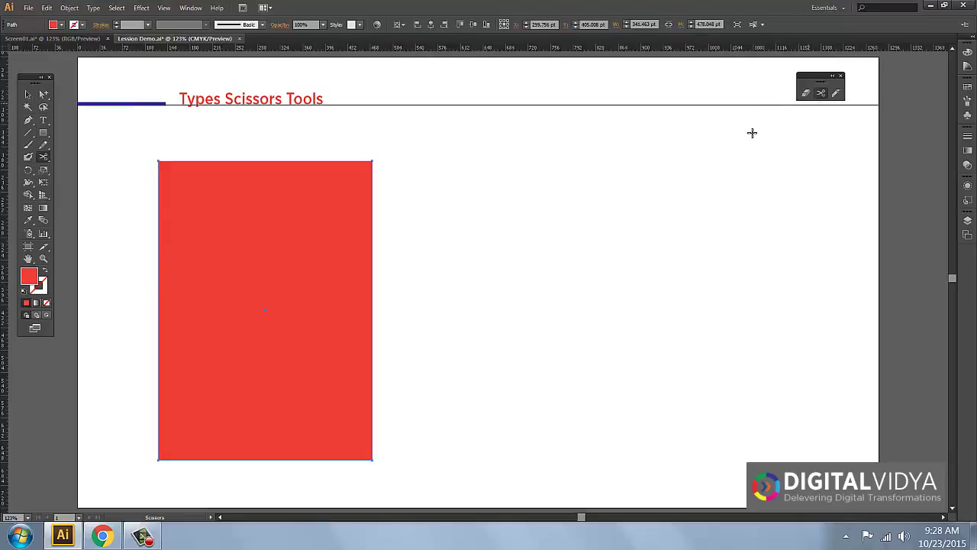
click(157, 435)
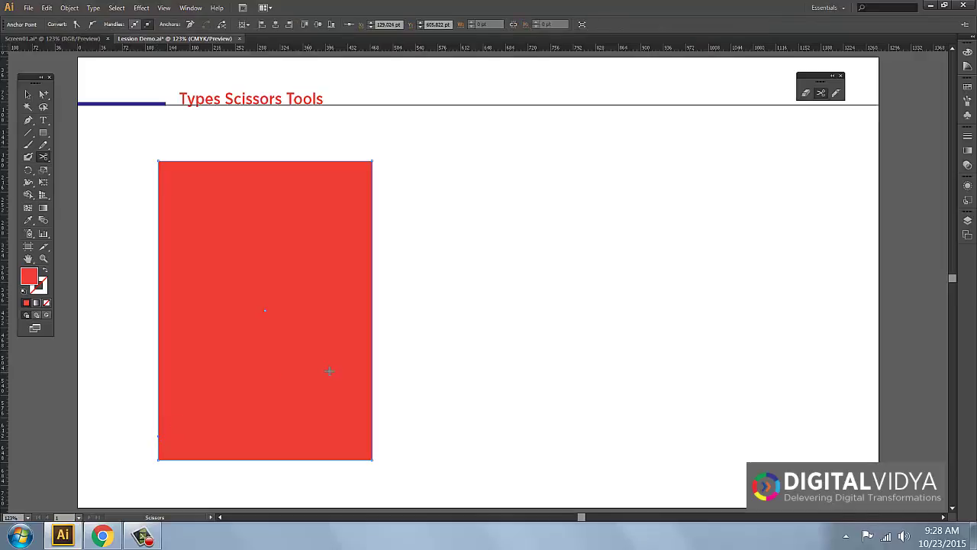
click(373, 371)
Fill the lower cut piece of the rectangle with dark red.
click(29, 94)
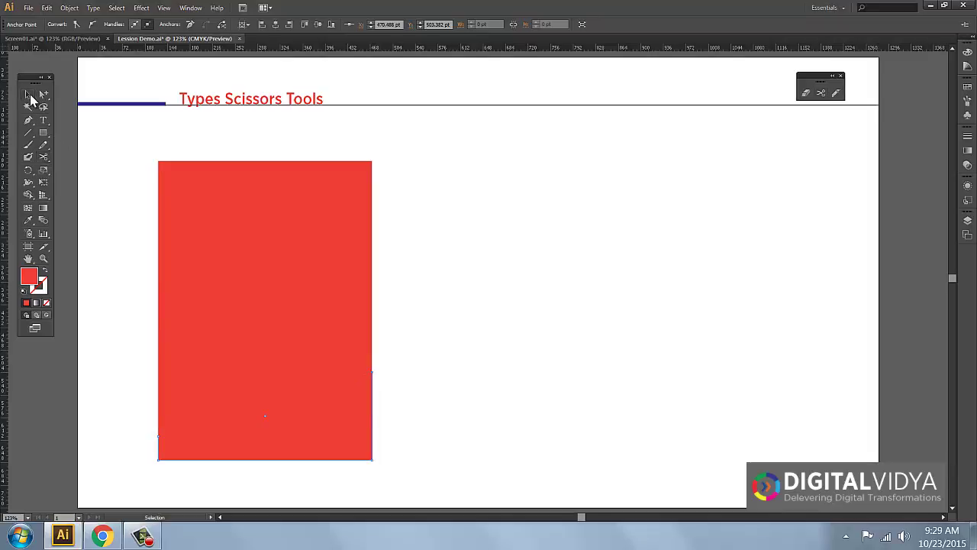
click(396, 426)
click(370, 428)
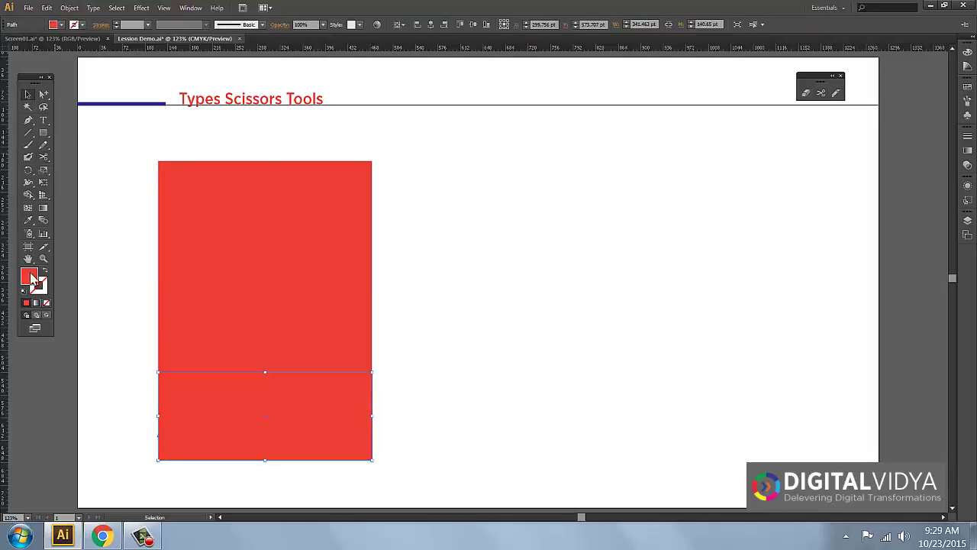
double_click(29, 277)
click(471, 255)
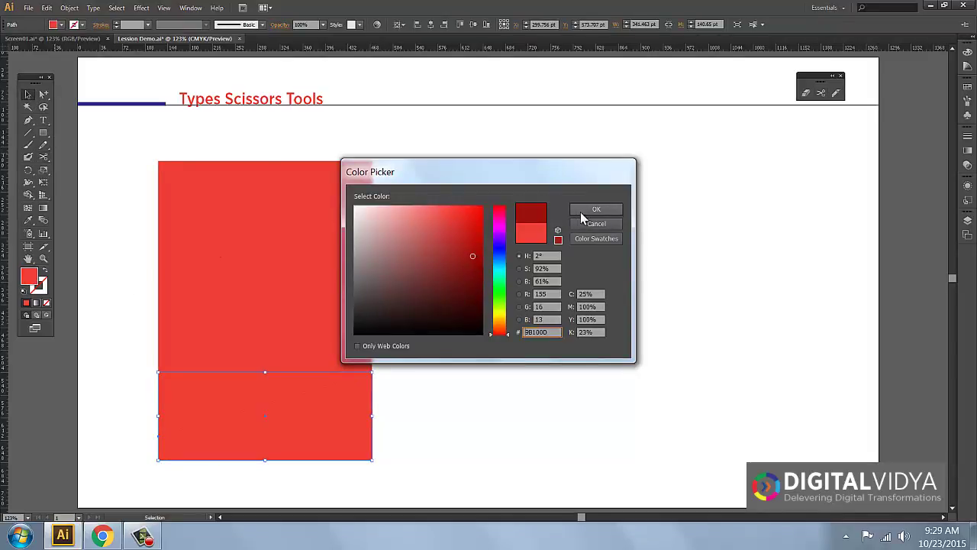
click(592, 210)
Select both red rectangle pieces and delete them.
click(639, 284)
scroll(484, 312, left, 3)
scroll(484, 312, down, 1)
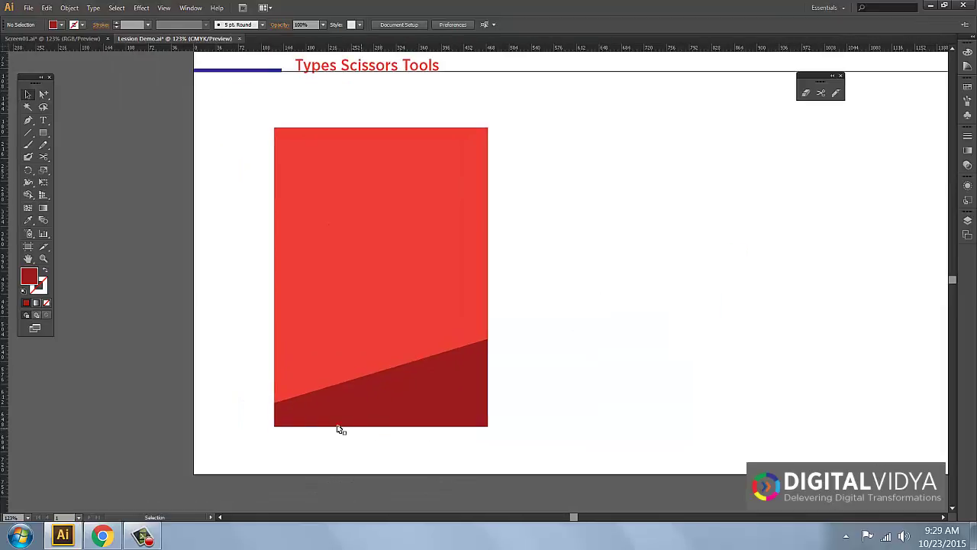
click(471, 361)
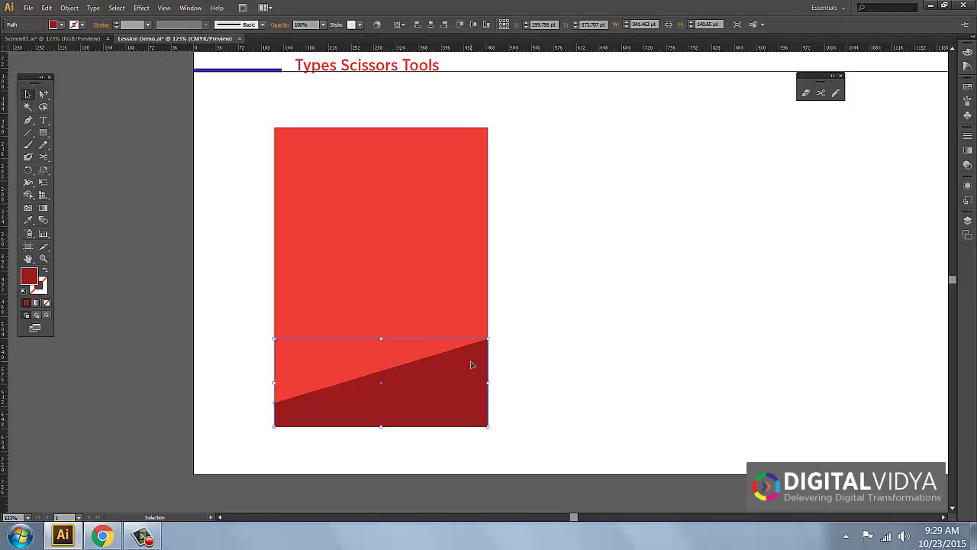
click(548, 347)
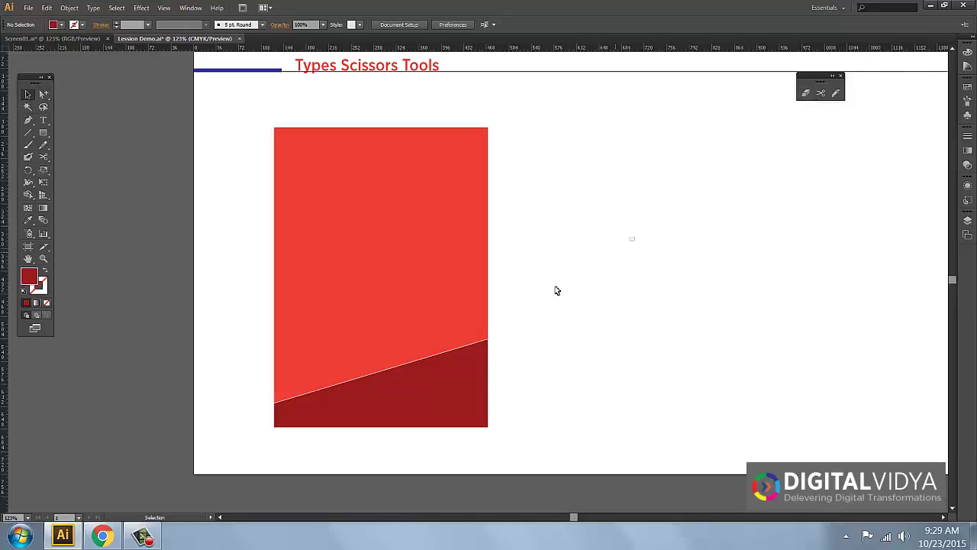
drag(556, 290, 253, 443)
key(Delete)
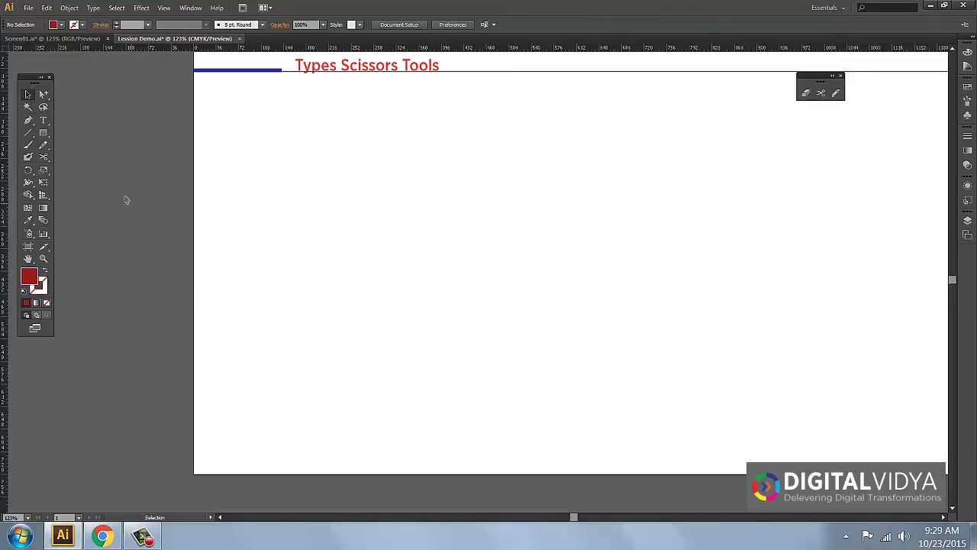
Draw a tall rectangle and cut it along a wavy line with the Knife tool.
click(44, 133)
drag(258, 120, 487, 431)
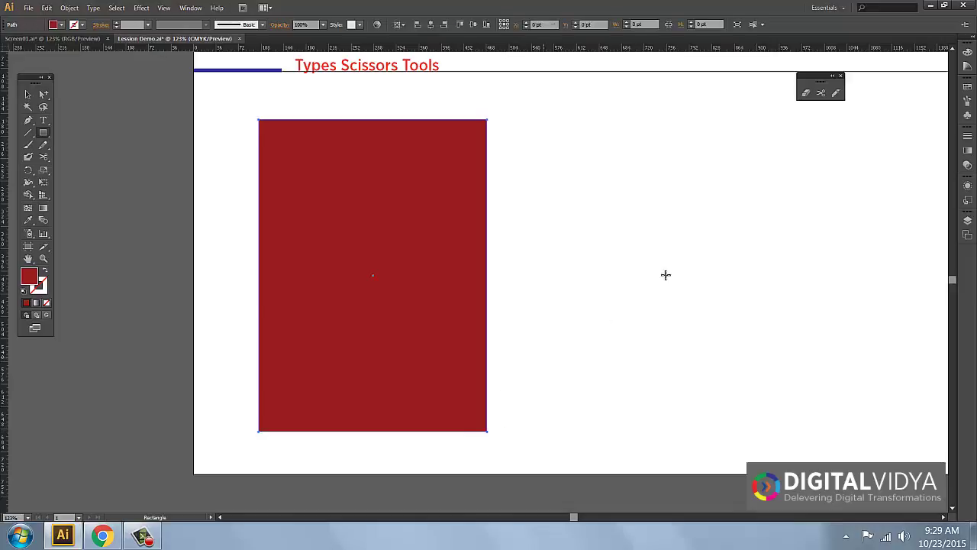
click(837, 93)
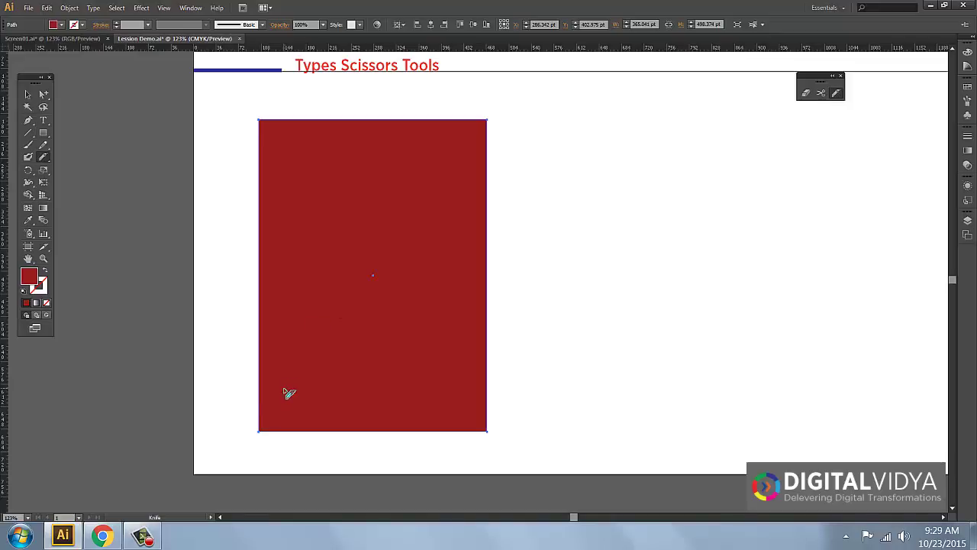
mouse_move(253, 416)
mouse_down()
mouse_move(309, 384)
mouse_move(314, 364)
mouse_move(364, 338)
mouse_move(376, 310)
mouse_move(416, 278)
mouse_move(406, 249)
mouse_move(334, 241)
mouse_move(327, 221)
mouse_move(353, 205)
mouse_move(403, 214)
mouse_move(419, 202)
mouse_move(420, 170)
mouse_move(446, 147)
mouse_move(467, 162)
mouse_move(438, 231)
mouse_move(457, 262)
mouse_move(451, 308)
mouse_move(410, 368)
mouse_up()
mouse_move(437, 392)
mouse_down()
mouse_move(498, 392)
mouse_move(524, 398)
mouse_move(536, 423)
mouse_up()
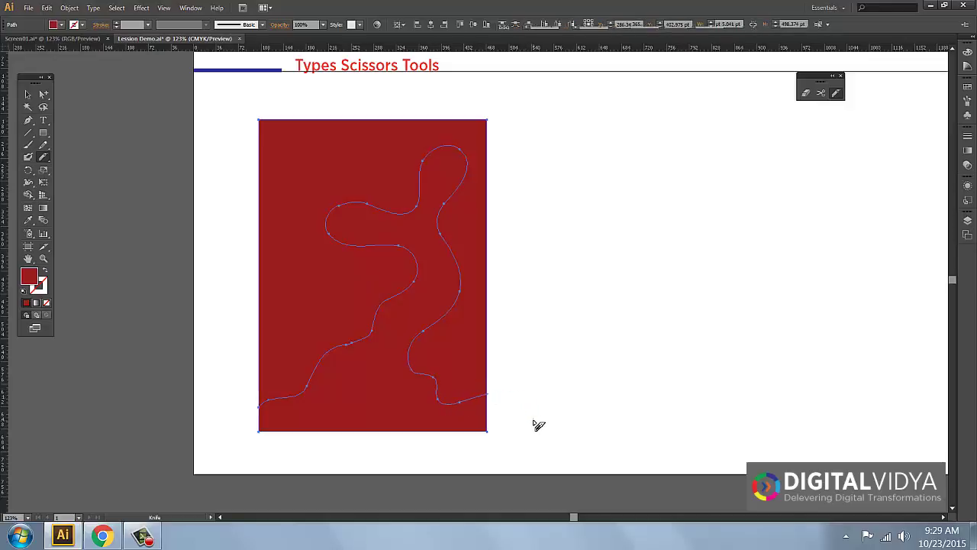
Recolour one piece of the cut rectangle bright yellow.
click(44, 94)
click(245, 153)
click(306, 191)
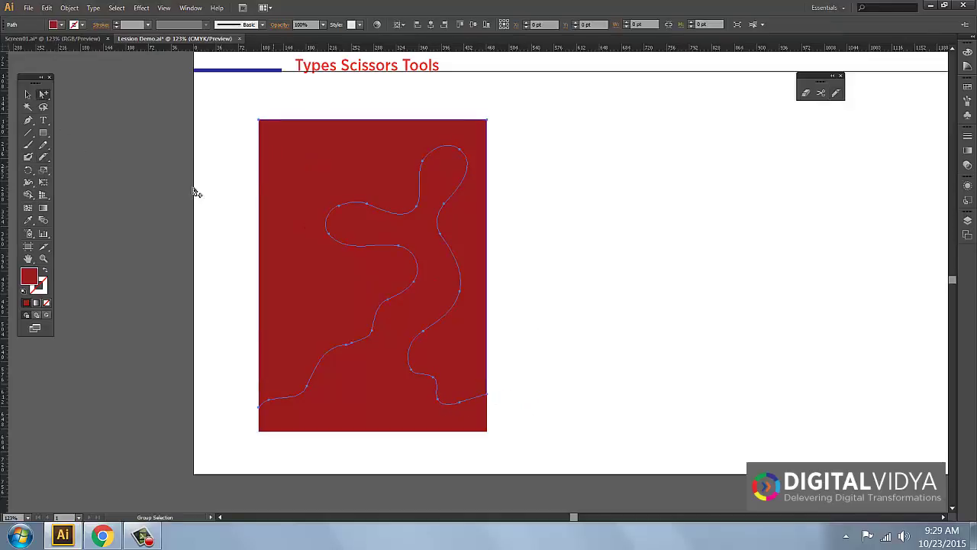
double_click(29, 276)
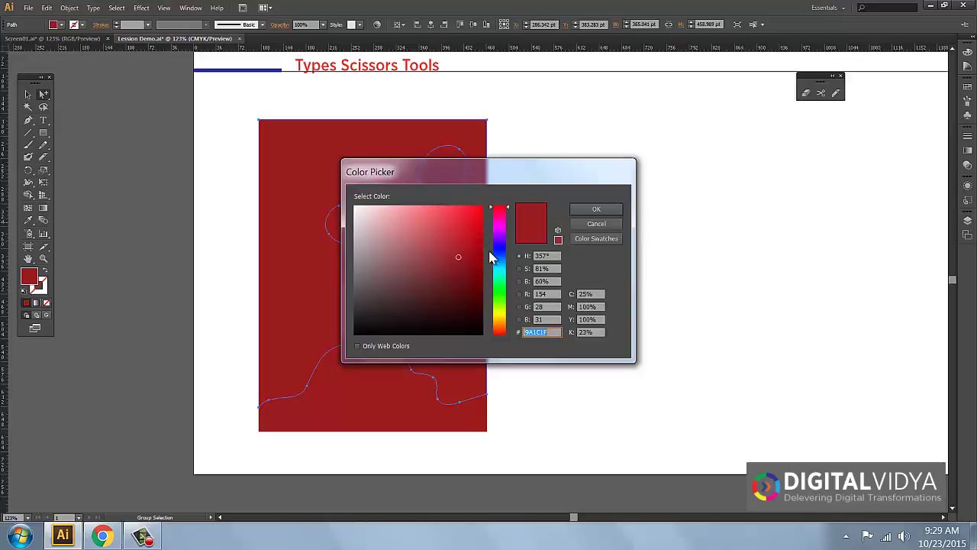
click(503, 313)
click(481, 210)
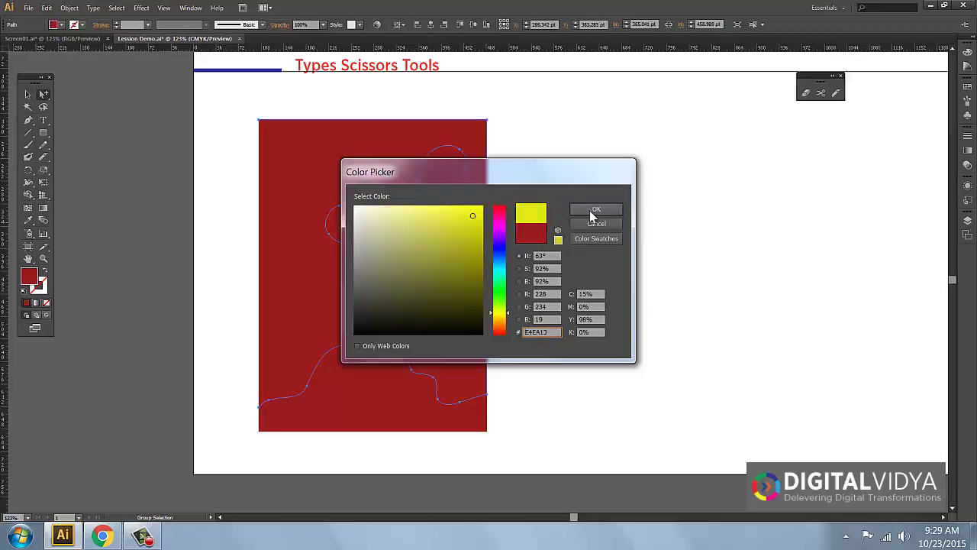
click(596, 209)
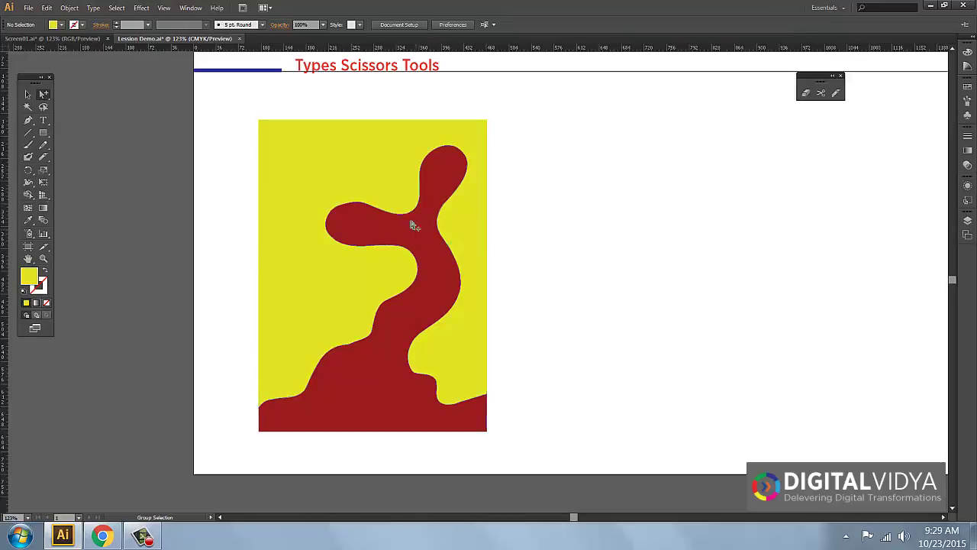
Move the yellow and red pieces apart, then delete both shapes.
drag(382, 168, 717, 160)
click(568, 250)
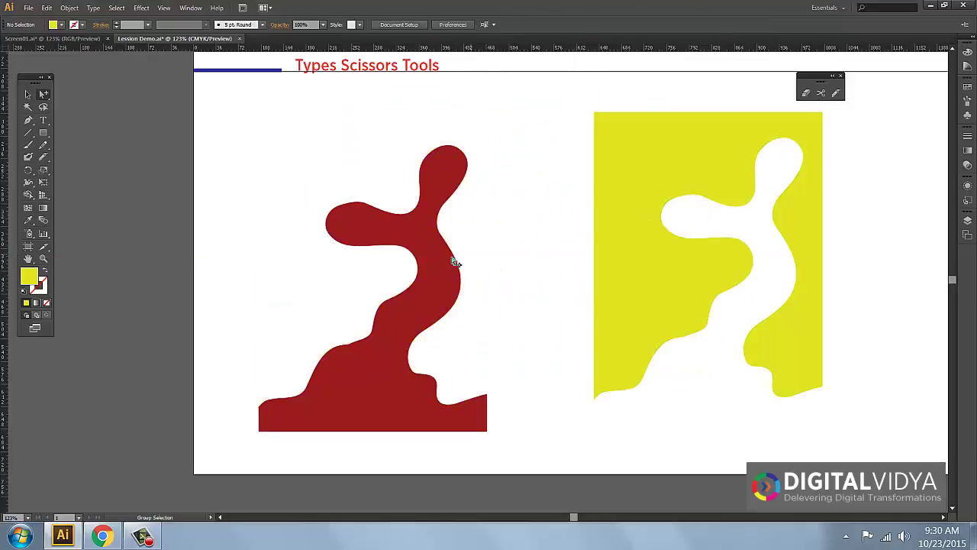
drag(453, 260, 386, 260)
click(232, 160)
drag(232, 161, 837, 324)
key(Delete)
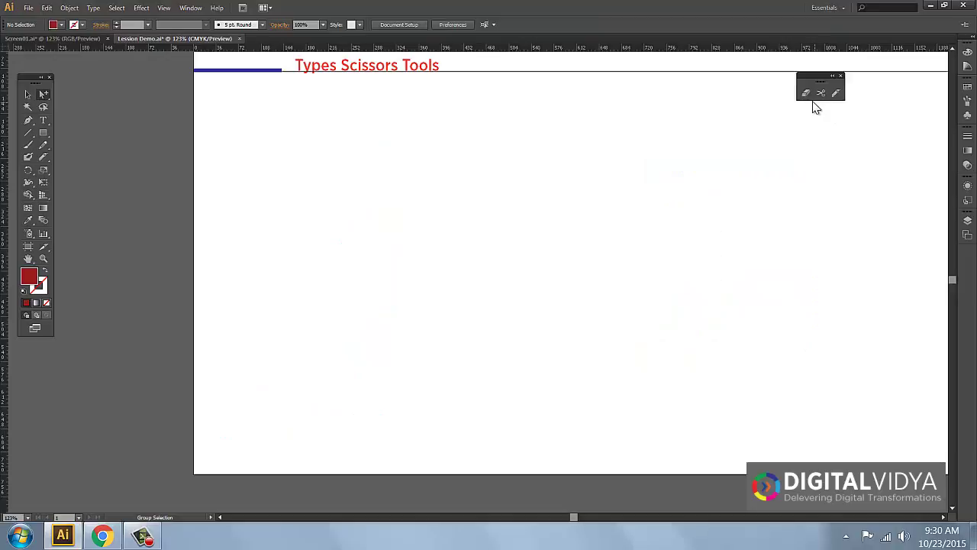
Type a letter s, scale it up and set its font style to Black Condensed.
click(44, 120)
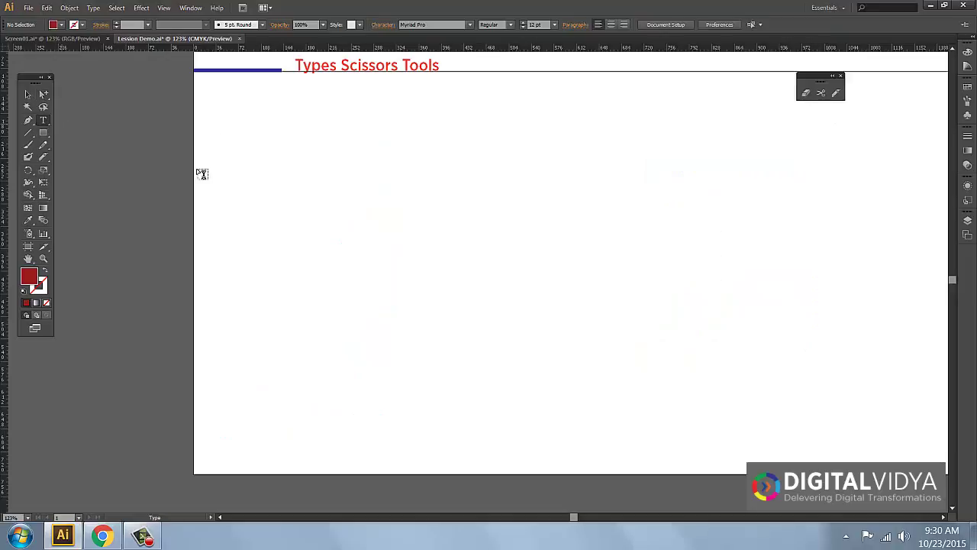
click(300, 240)
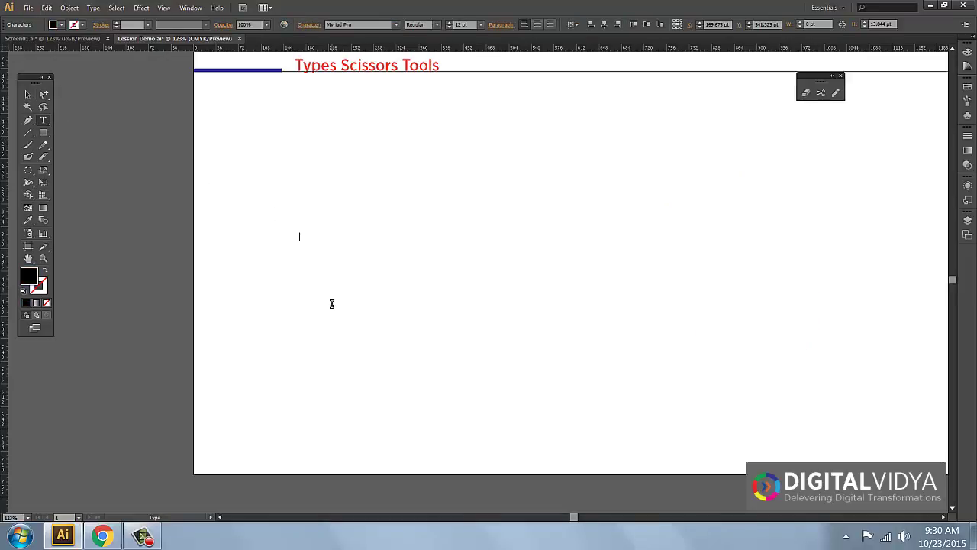
click(28, 94)
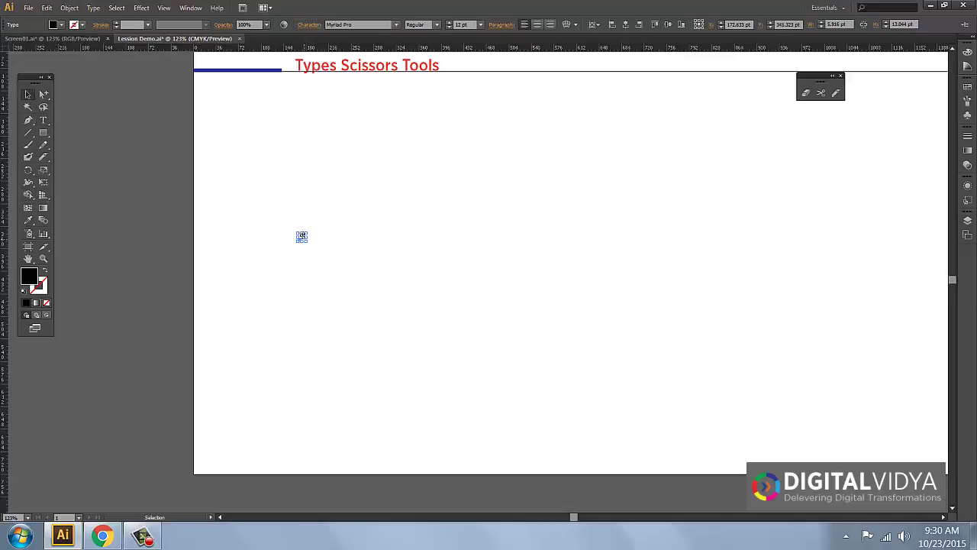
drag(306, 232, 401, 161)
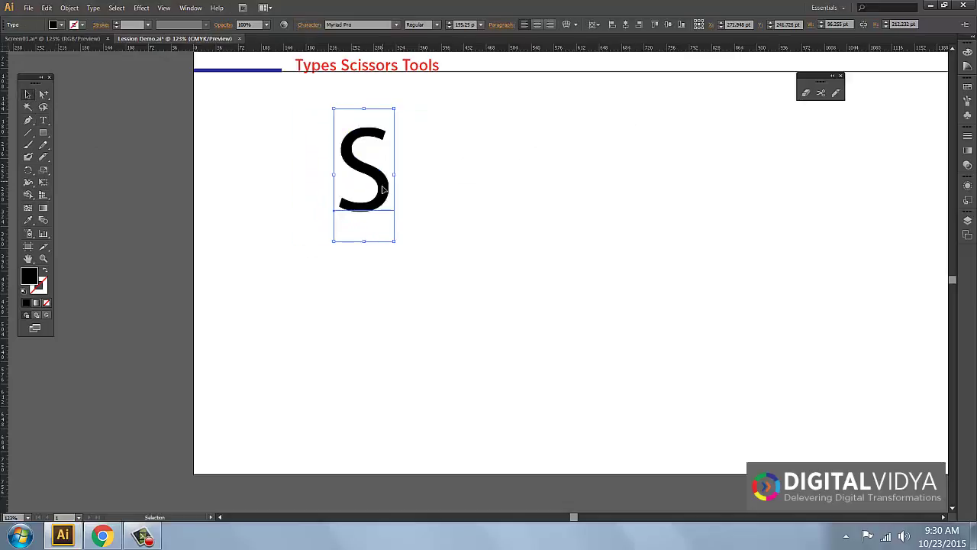
click(432, 25)
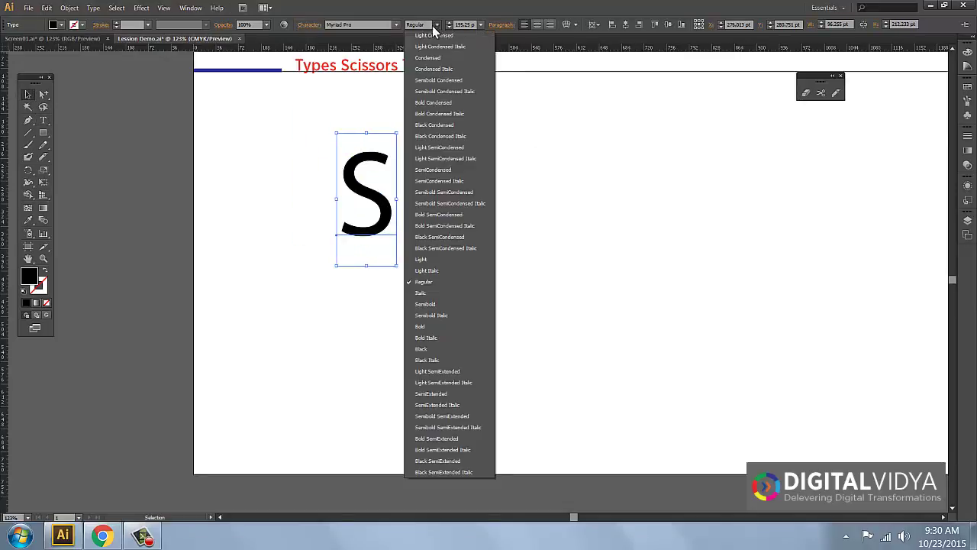
click(428, 101)
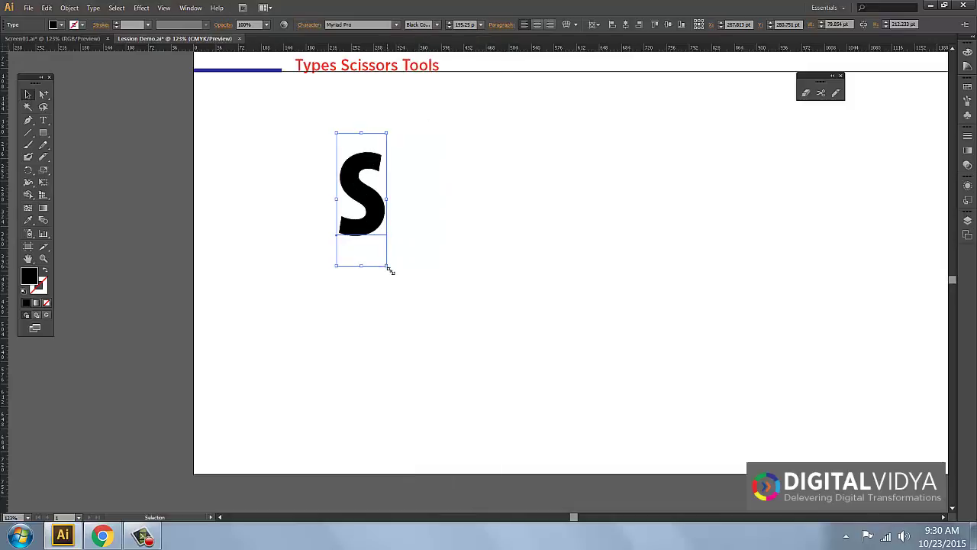
Enlarge the S further, Alt-drag a copy to the right, and try a Knife cut across it.
drag(390, 269, 676, 458)
drag(425, 331, 573, 316)
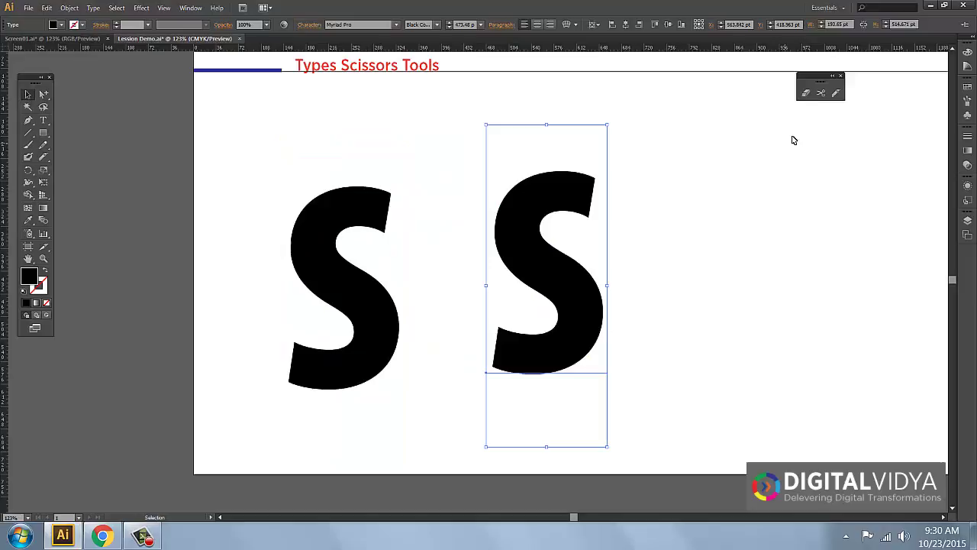
click(836, 92)
mouse_move(462, 241)
mouse_down()
mouse_move(506, 269)
mouse_move(606, 264)
mouse_move(657, 353)
mouse_up()
Nudge the right S slightly right and expand it into shapes via Object > Expand.
key(v)
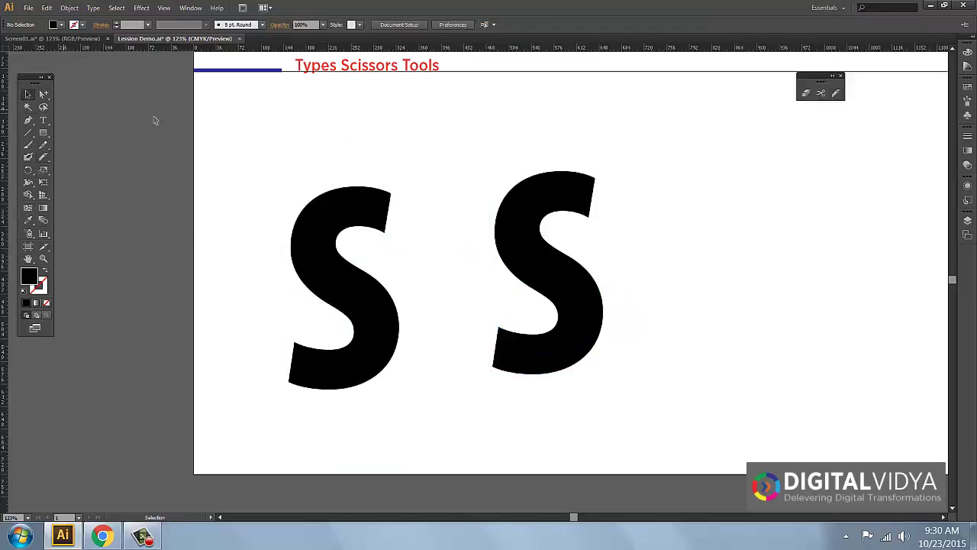
drag(576, 279, 597, 279)
click(69, 8)
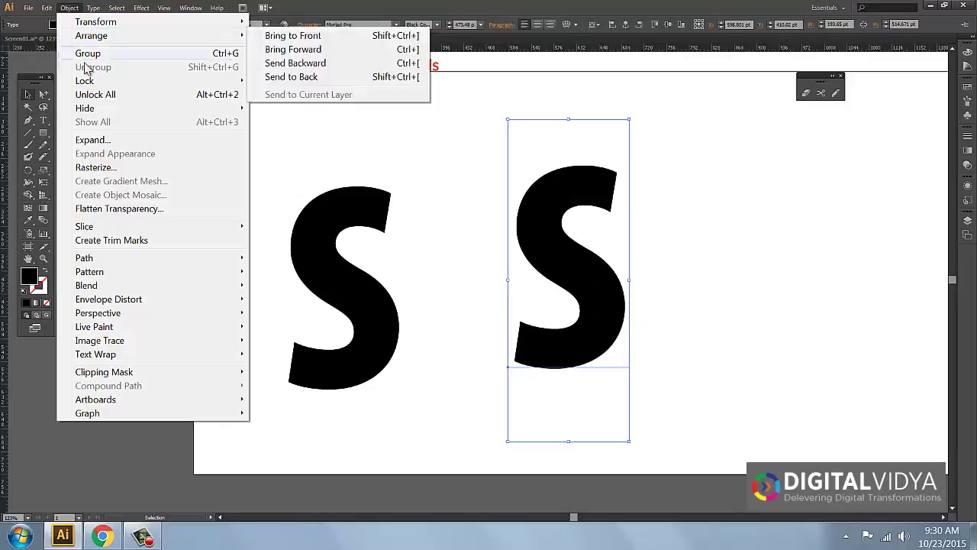
click(66, 137)
click(462, 326)
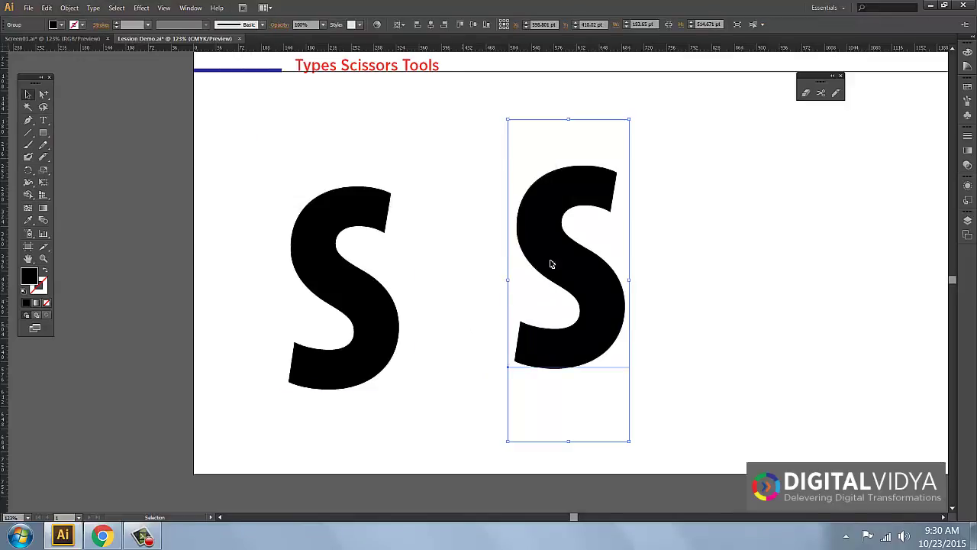
Knife-cut the right S across its upper part, lower-right part and lower bowl.
click(836, 93)
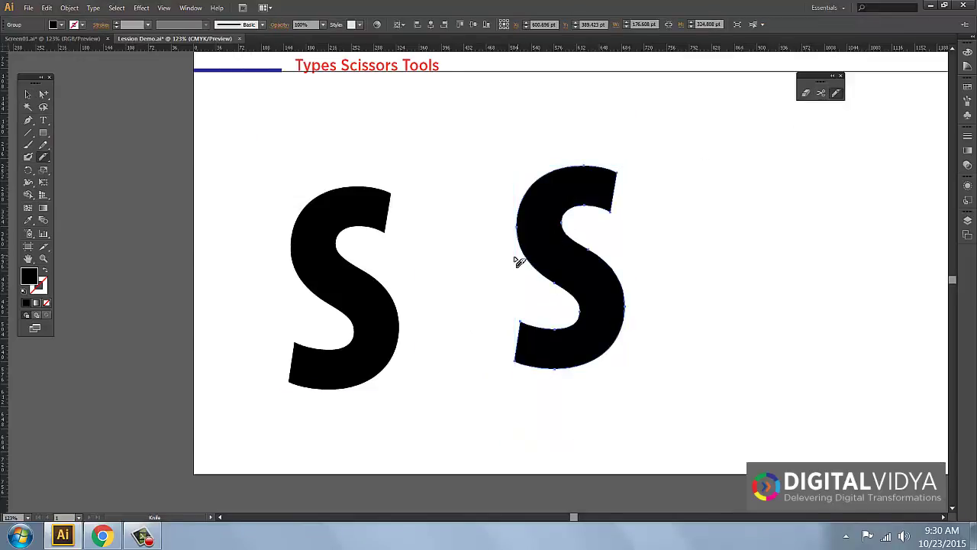
mouse_move(516, 264)
mouse_down()
mouse_move(568, 236)
mouse_move(639, 250)
mouse_up()
mouse_move(566, 317)
mouse_down()
mouse_move(589, 312)
mouse_move(621, 245)
mouse_up()
mouse_move(565, 319)
mouse_down()
mouse_move(564, 344)
mouse_move(594, 407)
mouse_up()
Spread the cut S pieces apart with Direct Selection to reveal the cuts.
click(44, 94)
click(506, 328)
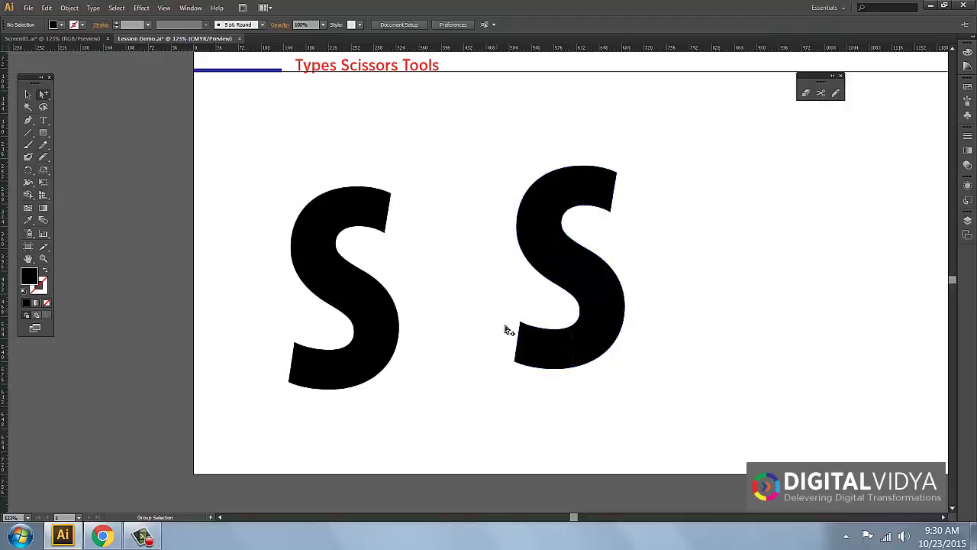
click(547, 361)
key(Left)
key(Left)
key(Left)
key(Left)
key(Left)
key(Left)
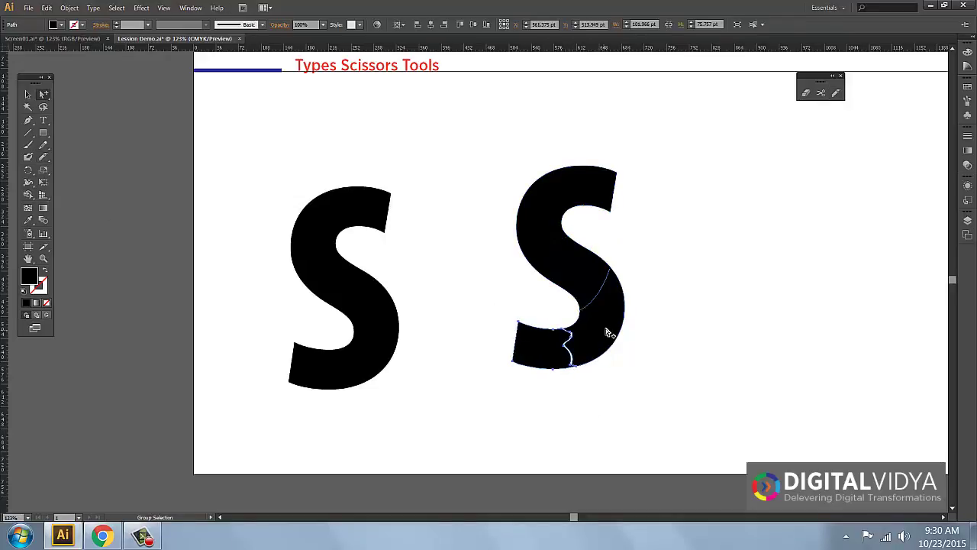
drag(611, 319, 625, 324)
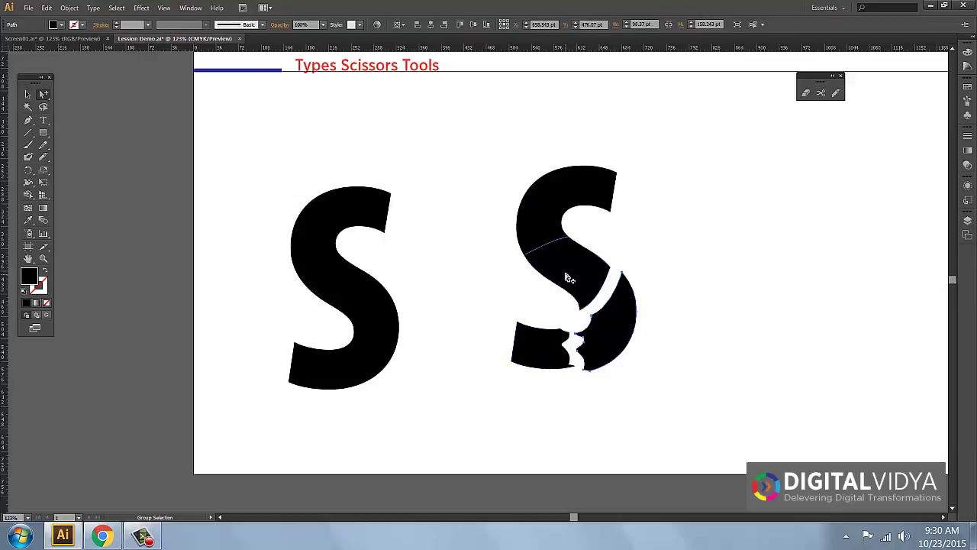
drag(567, 277, 552, 268)
drag(538, 213, 520, 196)
Marquee-select both S shapes and delete them.
click(619, 225)
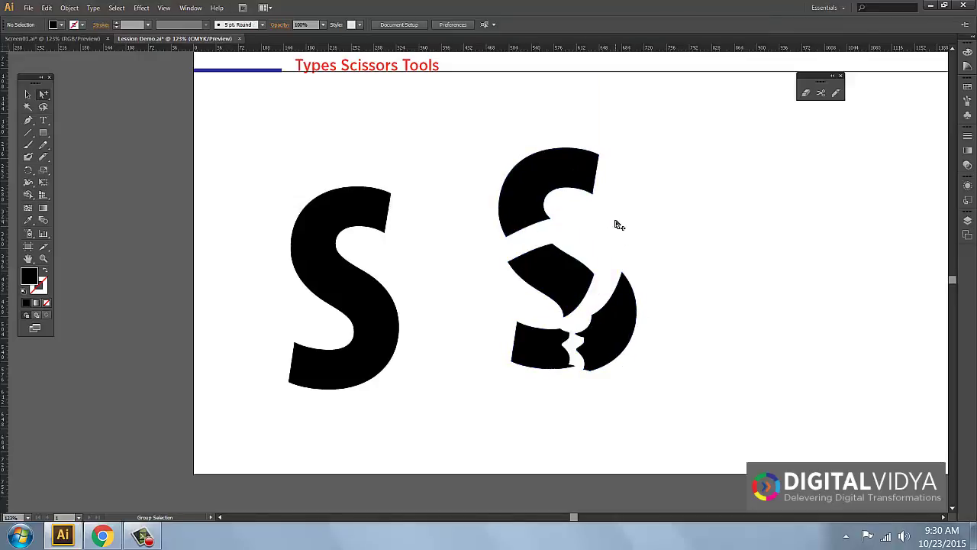
drag(268, 168, 752, 396)
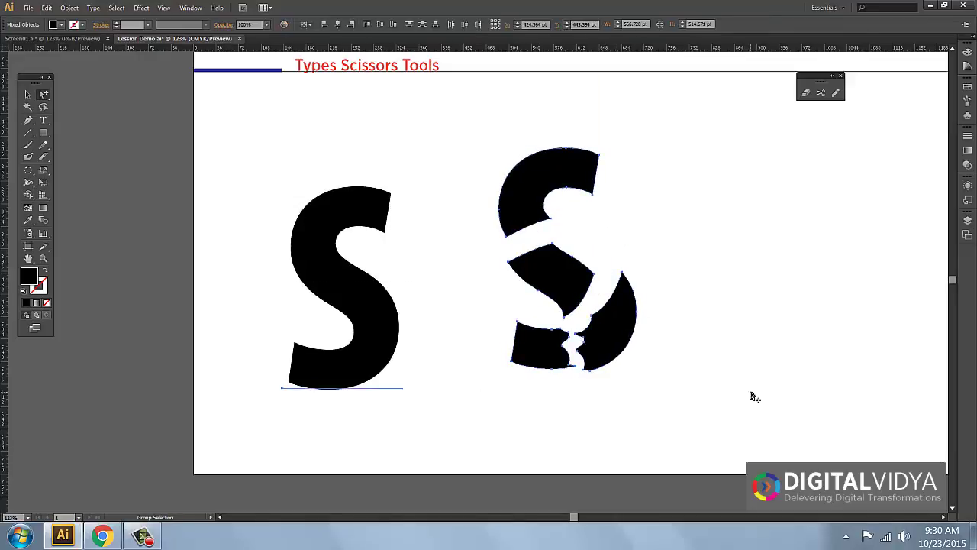
key(Delete)
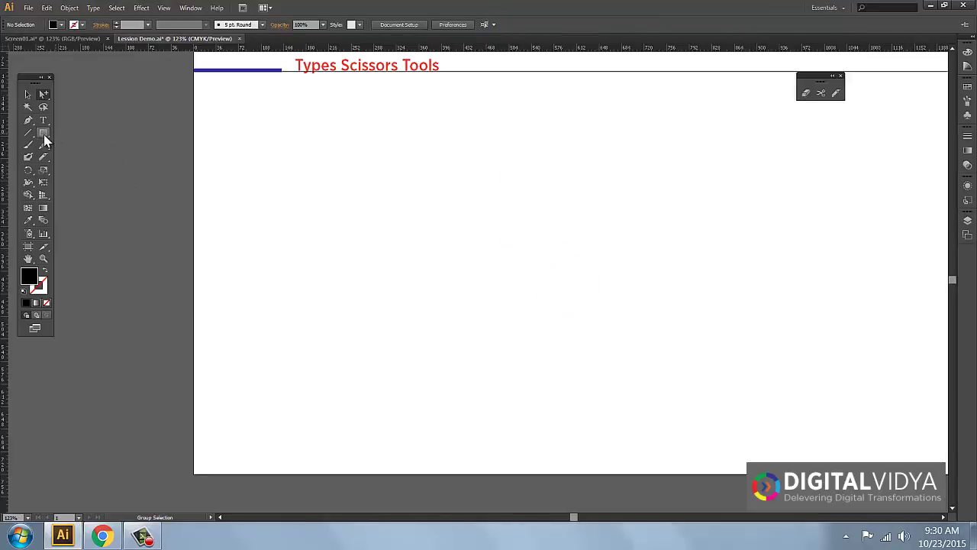
drag(44, 132, 91, 129)
drag(316, 151, 516, 388)
click(819, 93)
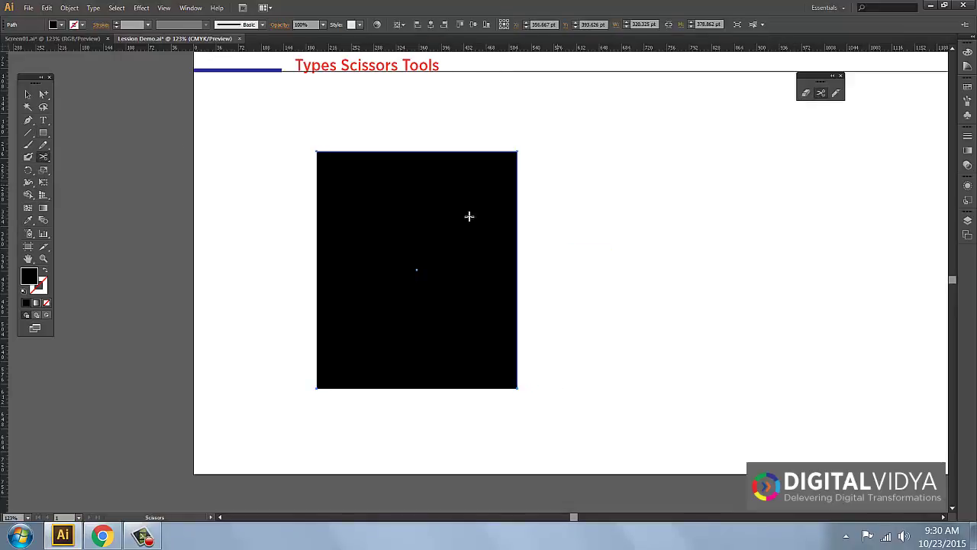
click(317, 270)
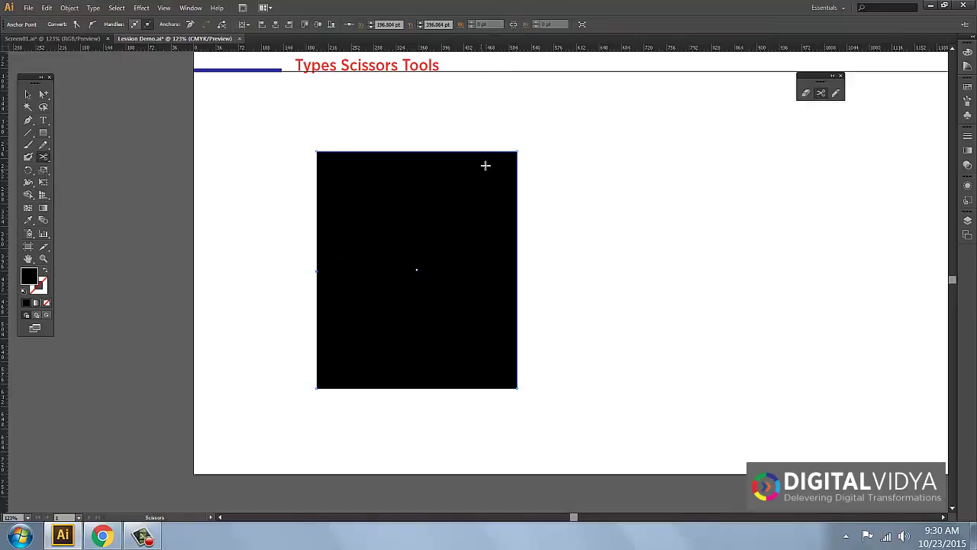
click(495, 152)
click(28, 94)
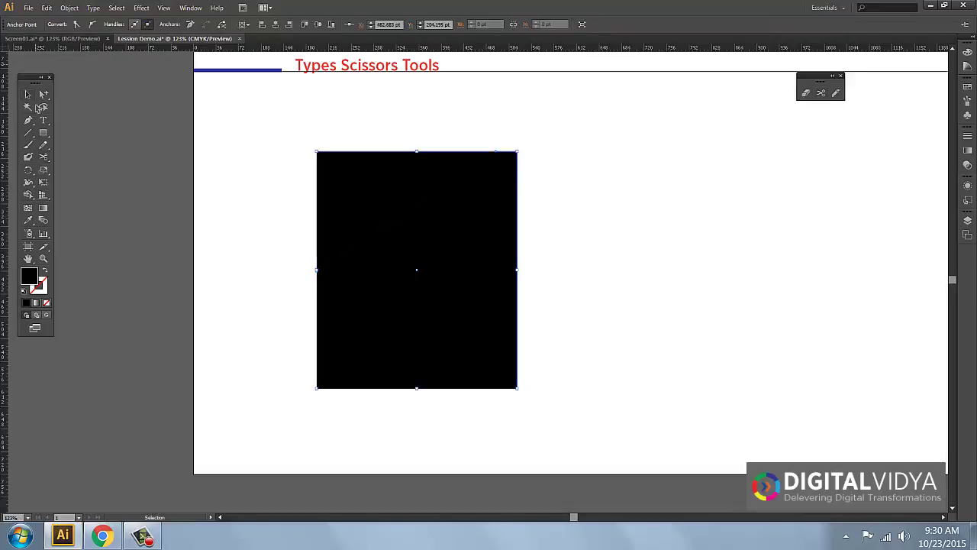
key(ctrl+shift+a)
drag(368, 178, 311, 147)
key(ctrl+shift+a)
drag(458, 253, 471, 275)
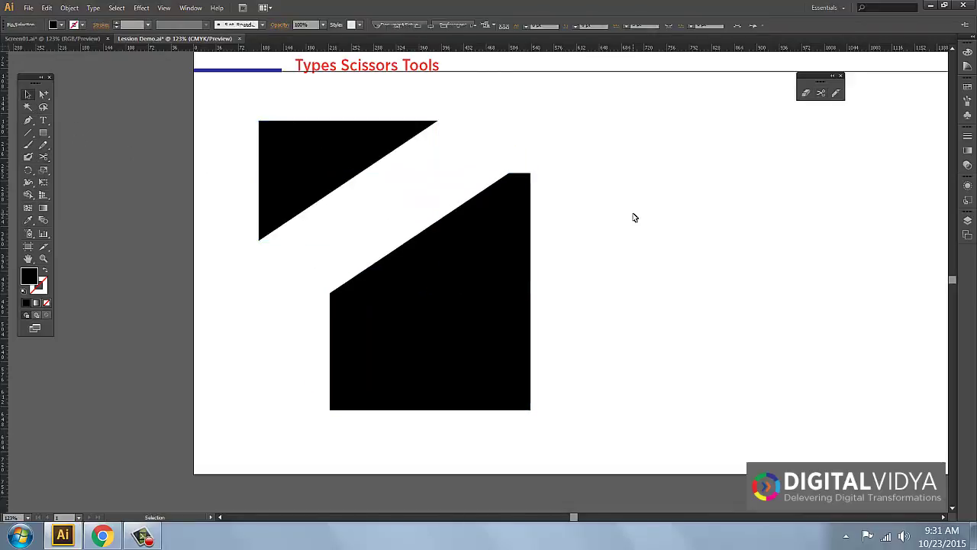
click(633, 216)
drag(193, 113, 503, 342)
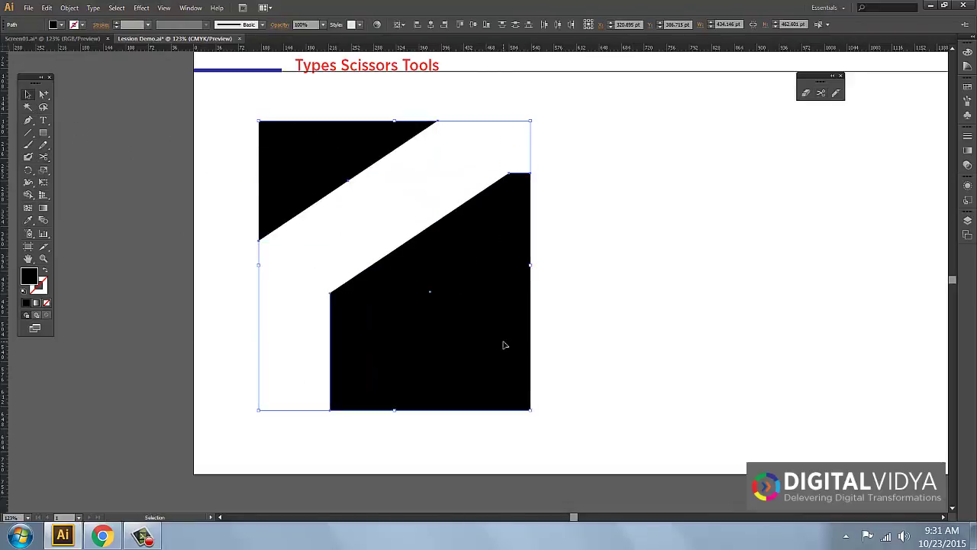
key(Delete)
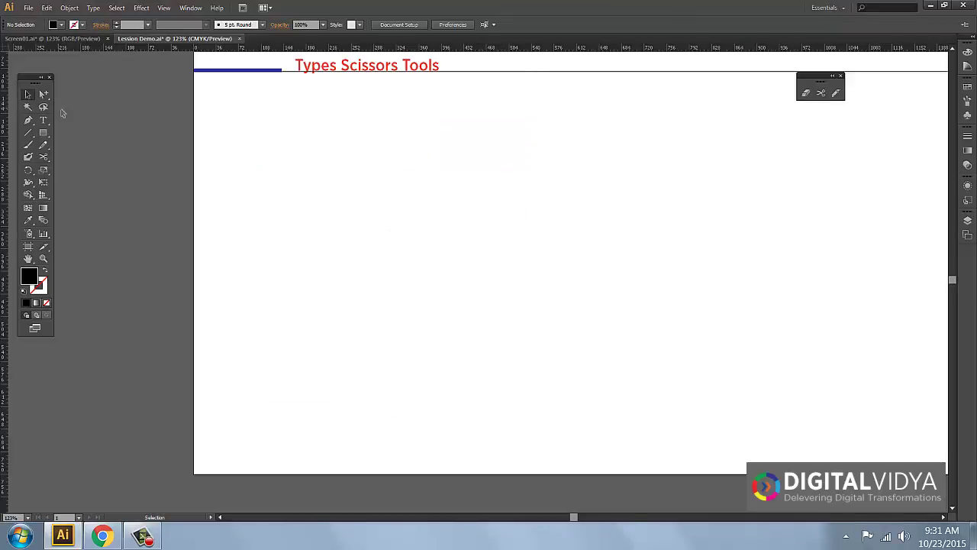
drag(43, 132, 76, 157)
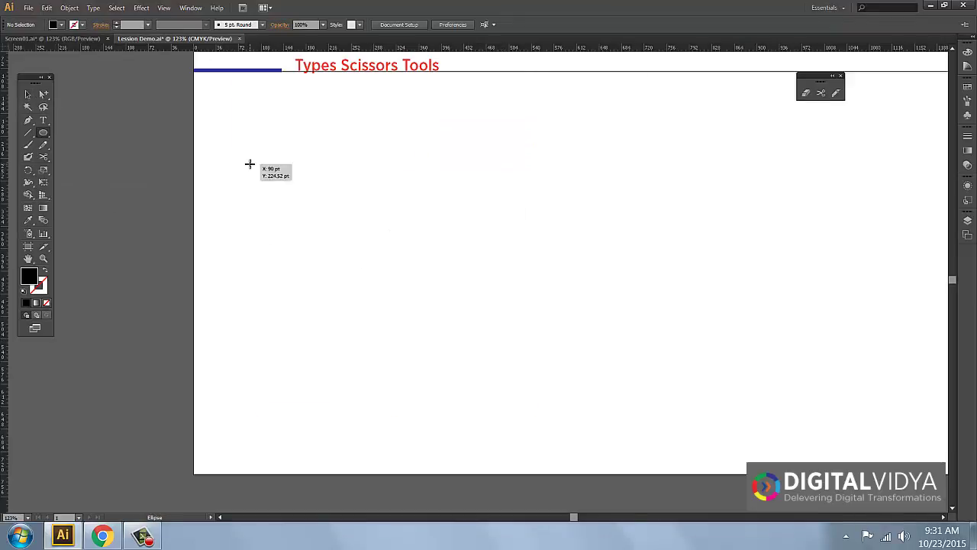
drag(250, 163, 407, 321)
click(28, 94)
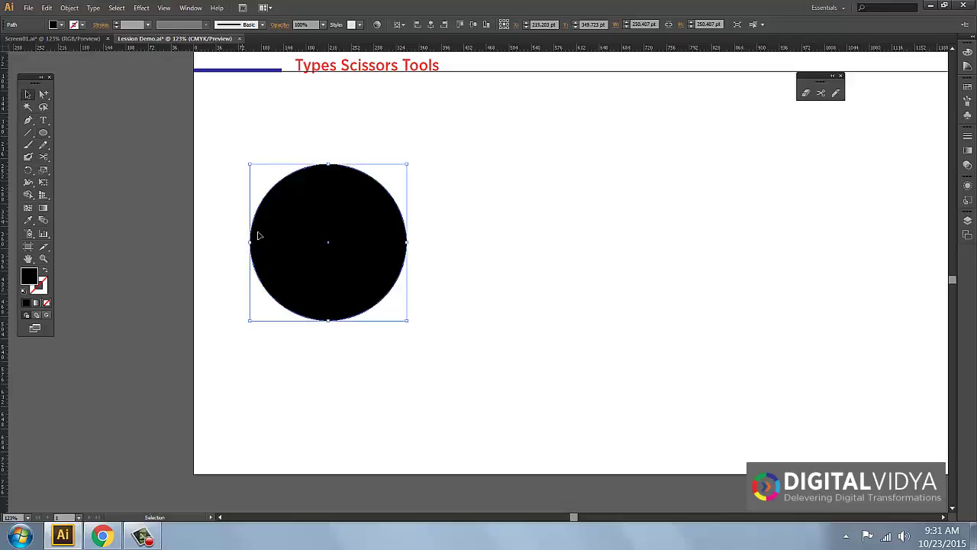
drag(258, 236, 361, 240)
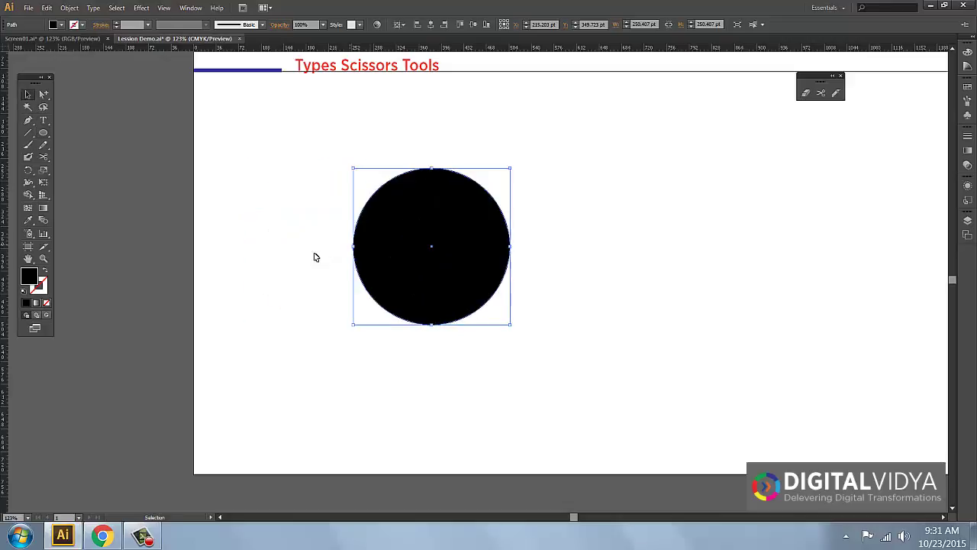
click(822, 94)
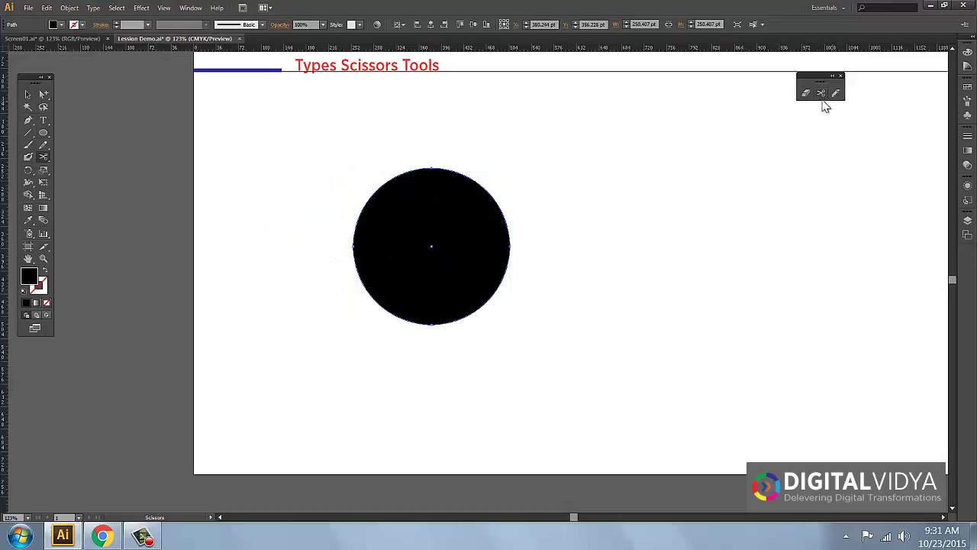
click(352, 246)
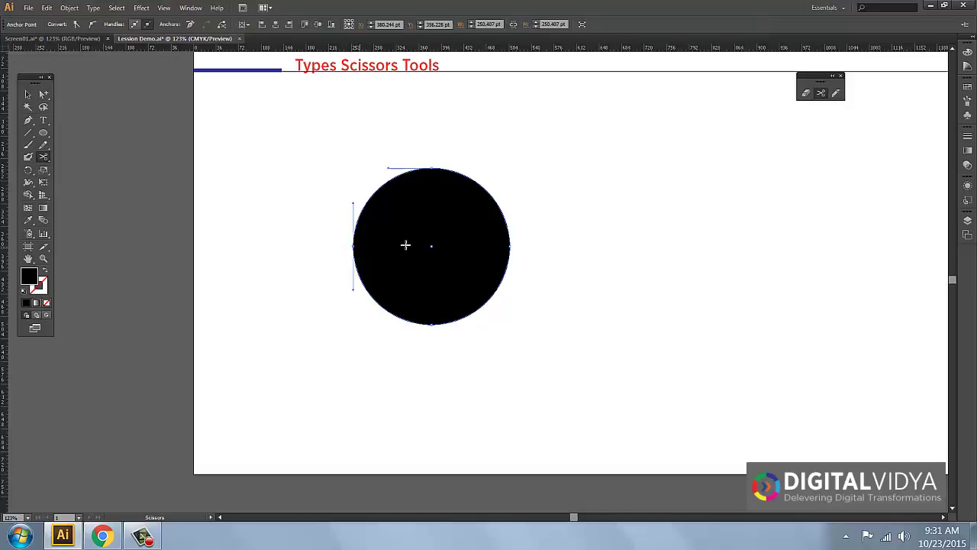
click(510, 246)
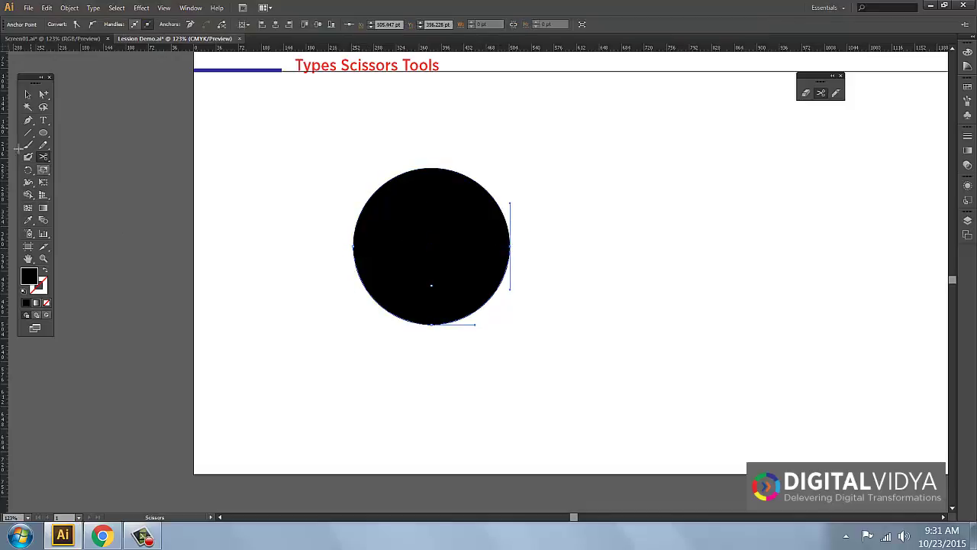
click(28, 94)
click(371, 135)
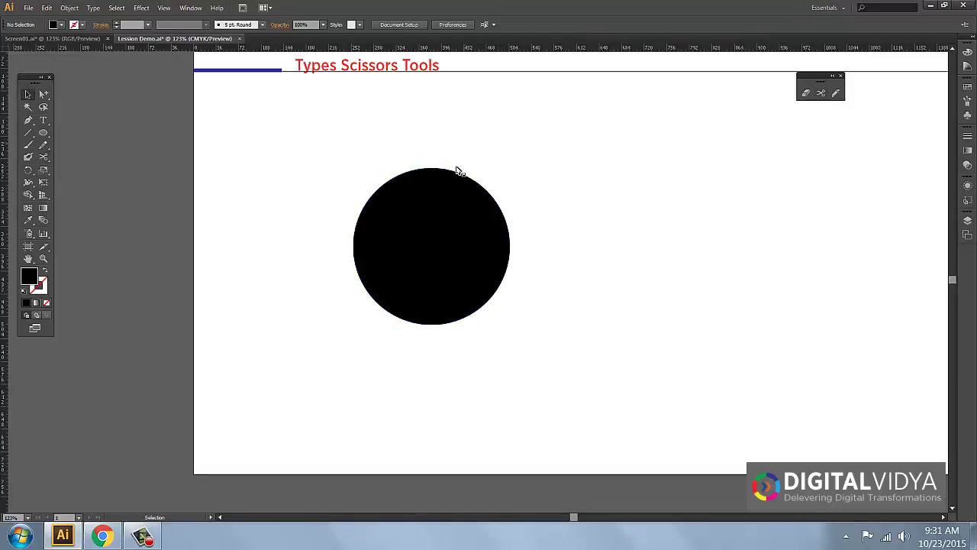
drag(459, 170, 462, 137)
click(595, 162)
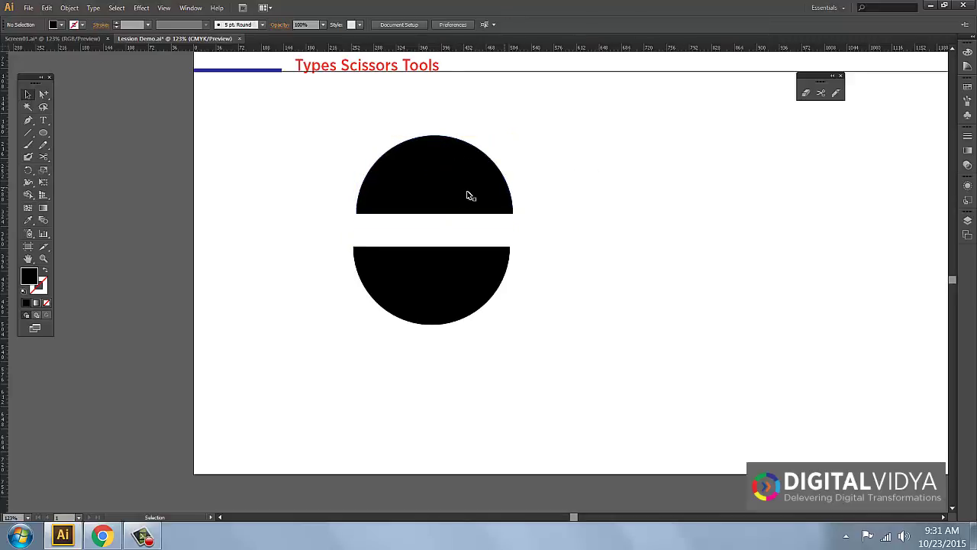
drag(440, 199, 454, 227)
key(Down)
key(Down)
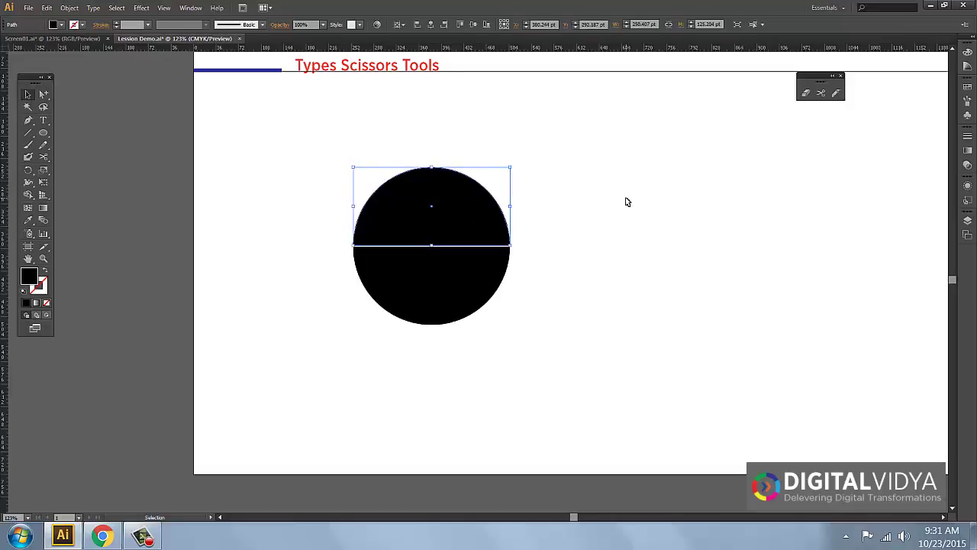
click(820, 93)
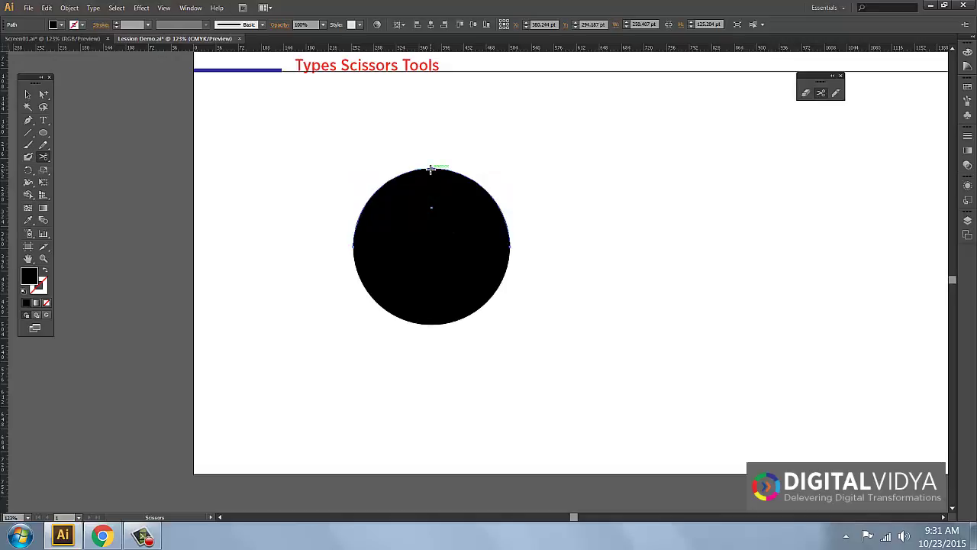
click(430, 169)
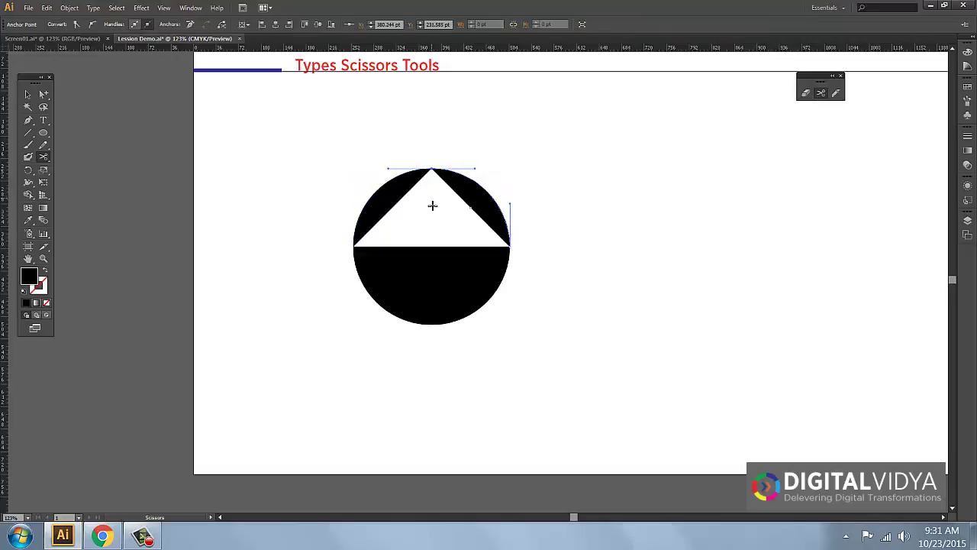
click(430, 245)
click(583, 284)
key(v)
drag(294, 158, 627, 345)
key(Delete)
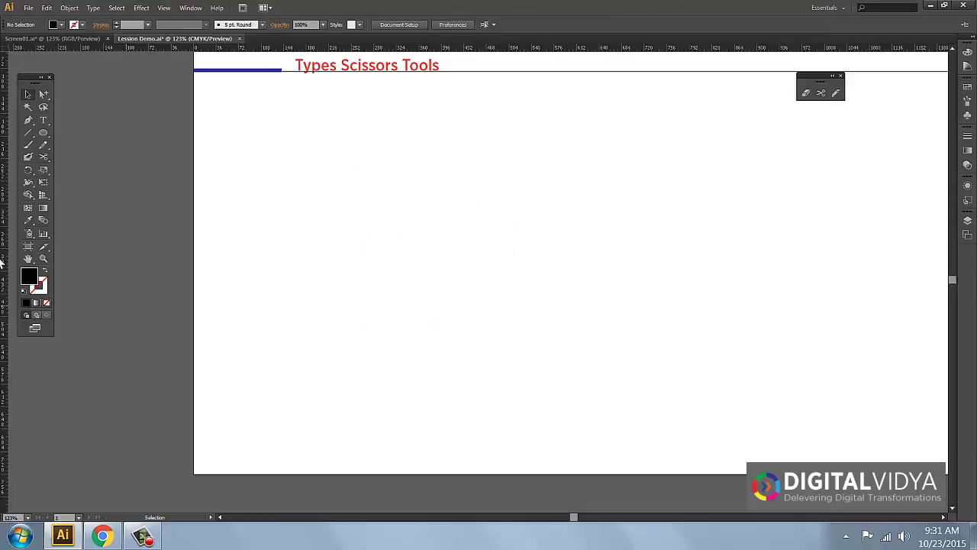
Draw a black circle and Alt-drag a duplicate beside it.
click(43, 132)
drag(262, 193, 413, 341)
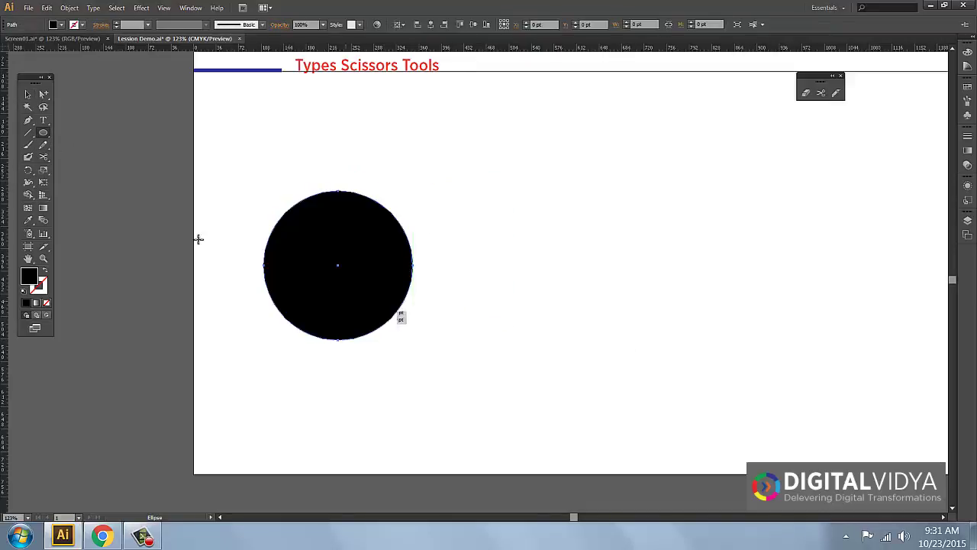
click(28, 94)
drag(356, 242, 532, 252)
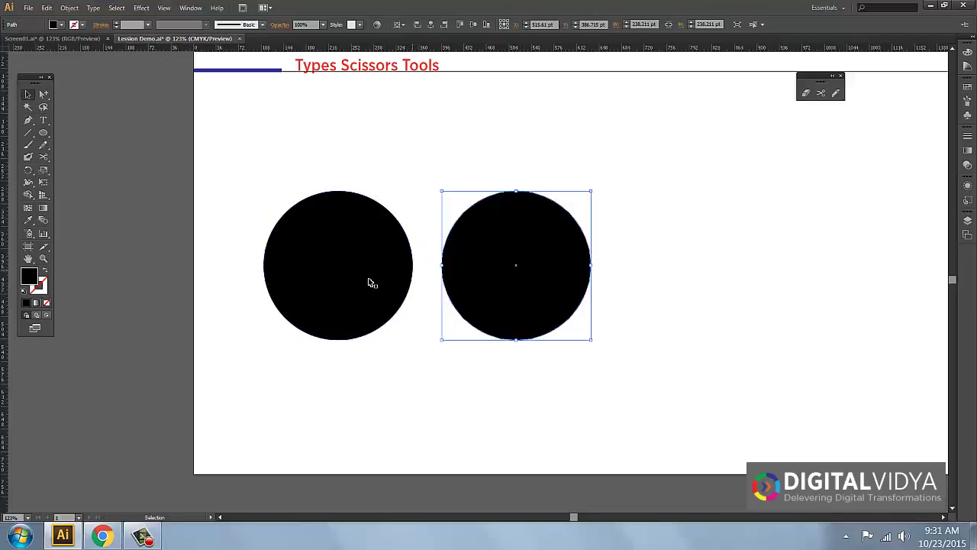
Split the right circle with Scissors at its left and right anchors and raise the top half.
click(821, 93)
click(440, 265)
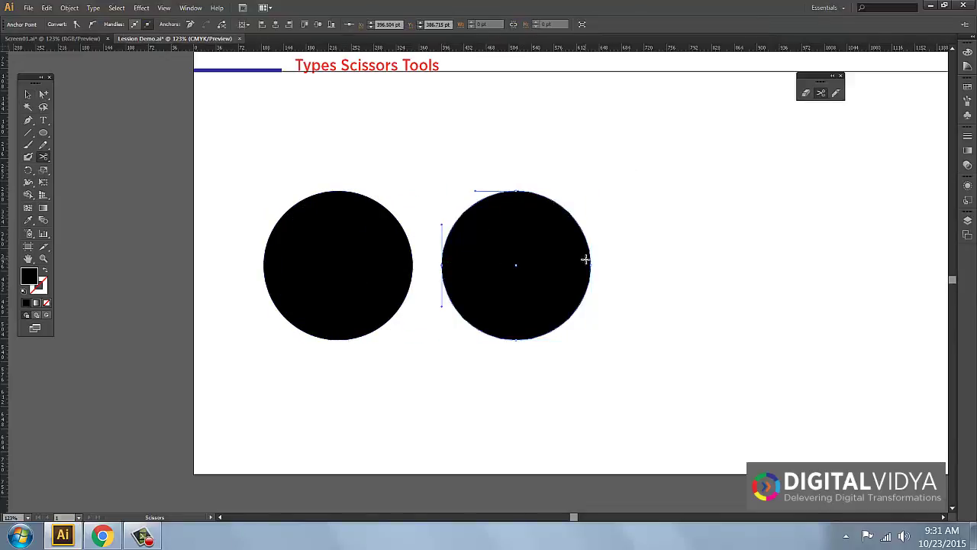
click(592, 264)
click(29, 94)
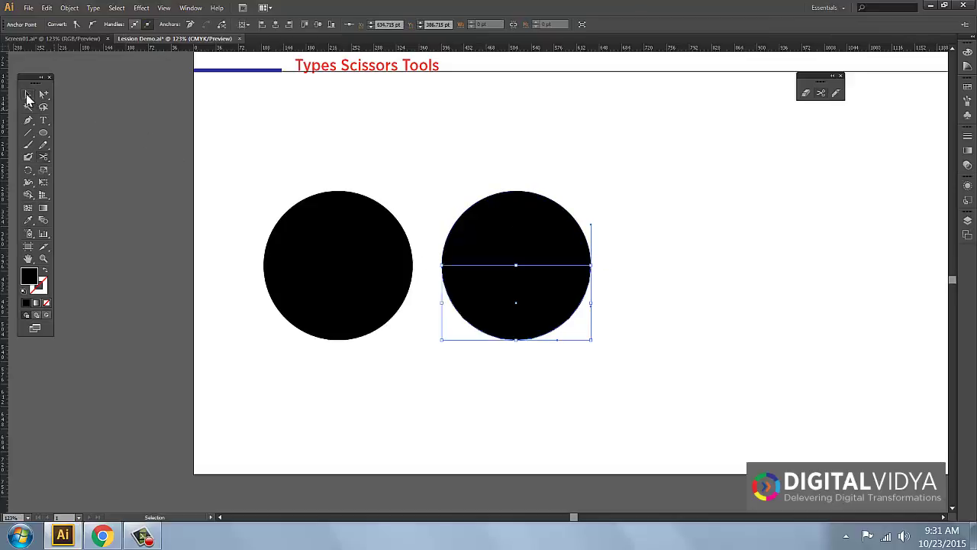
click(200, 123)
drag(529, 199, 519, 134)
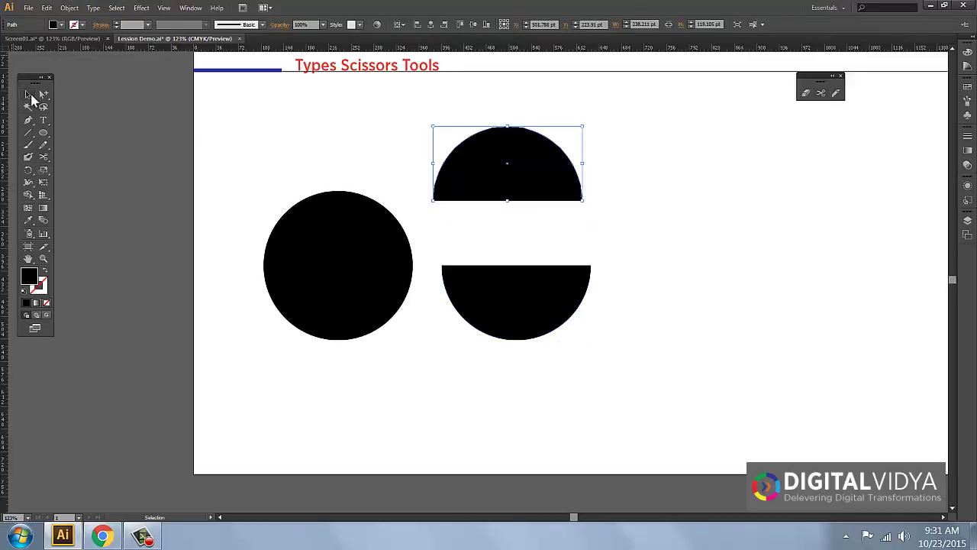
Set both circle halves to fill None with a black stroke.
click(44, 94)
drag(44, 100, 73, 95)
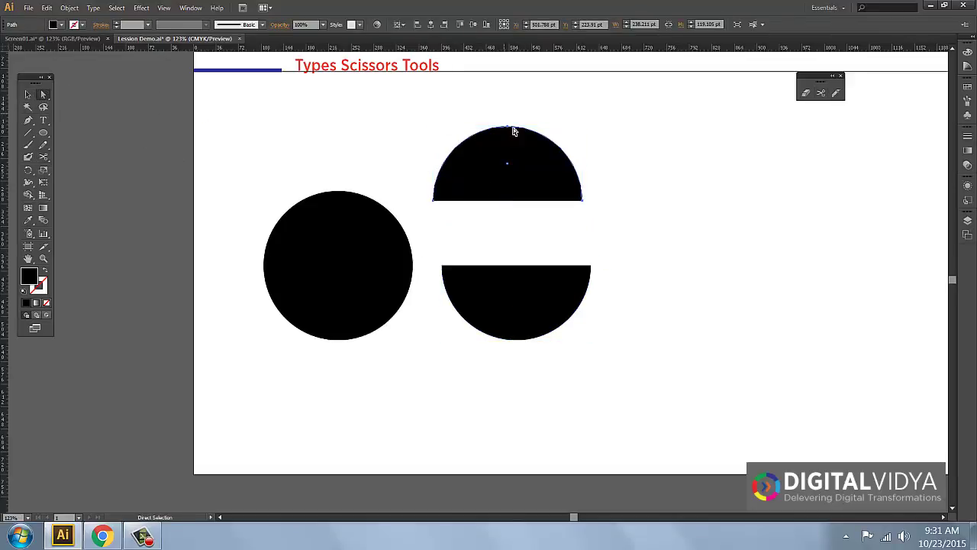
shift+click(535, 320)
click(45, 303)
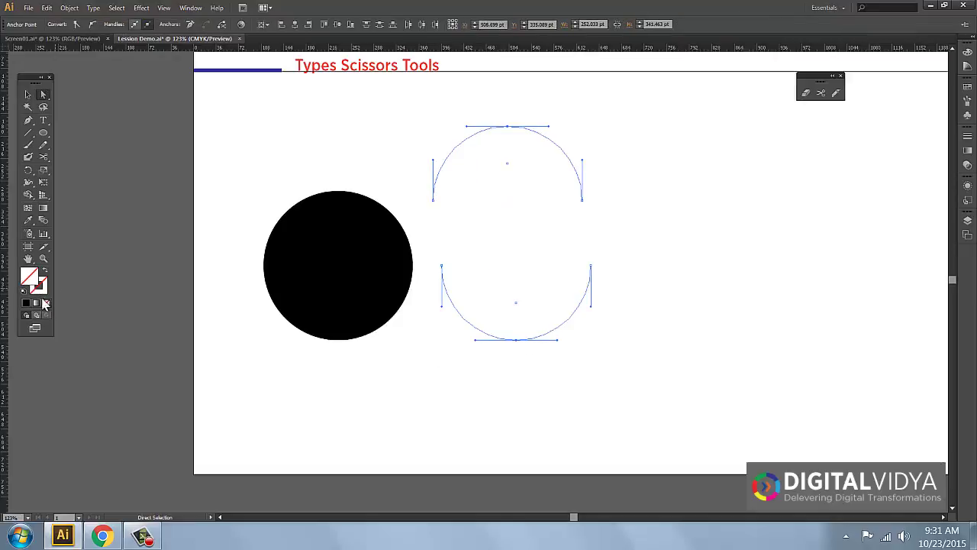
click(302, 357)
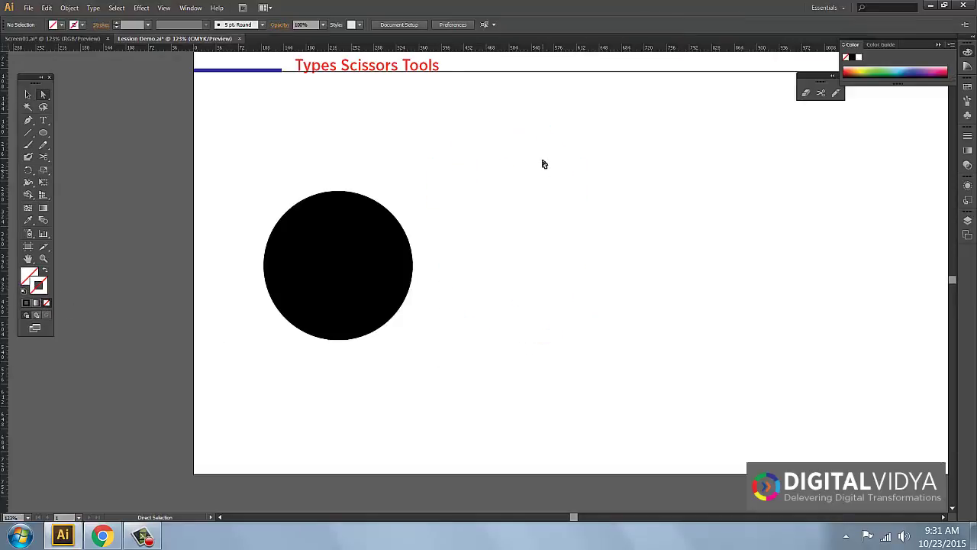
drag(493, 114, 615, 331)
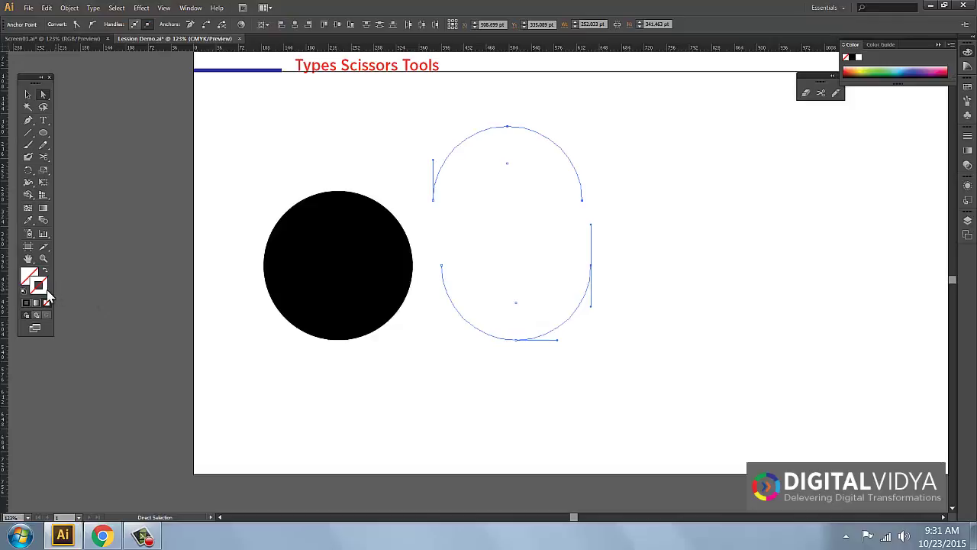
click(26, 304)
click(404, 365)
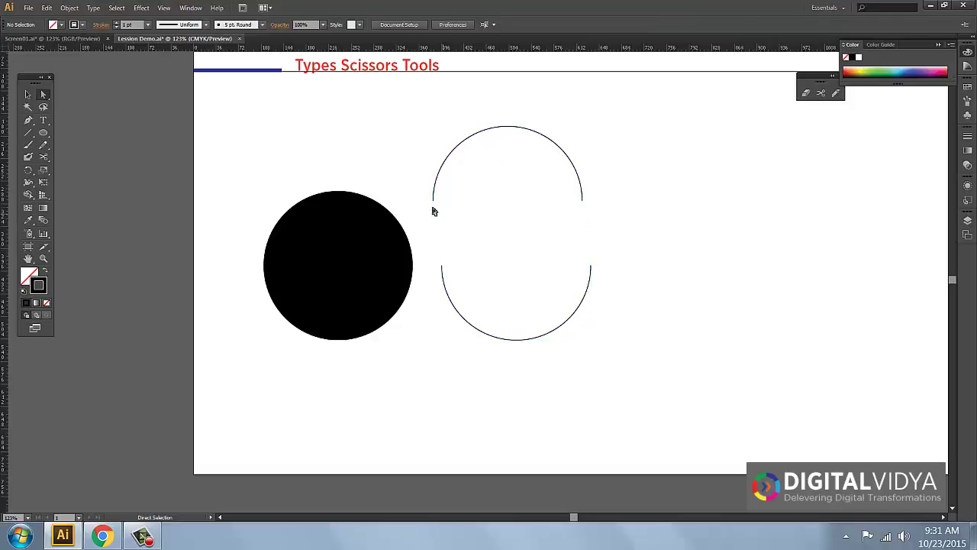
Join the open endpoints of the upper and lower arcs to close each semicircle.
drag(460, 206, 601, 209)
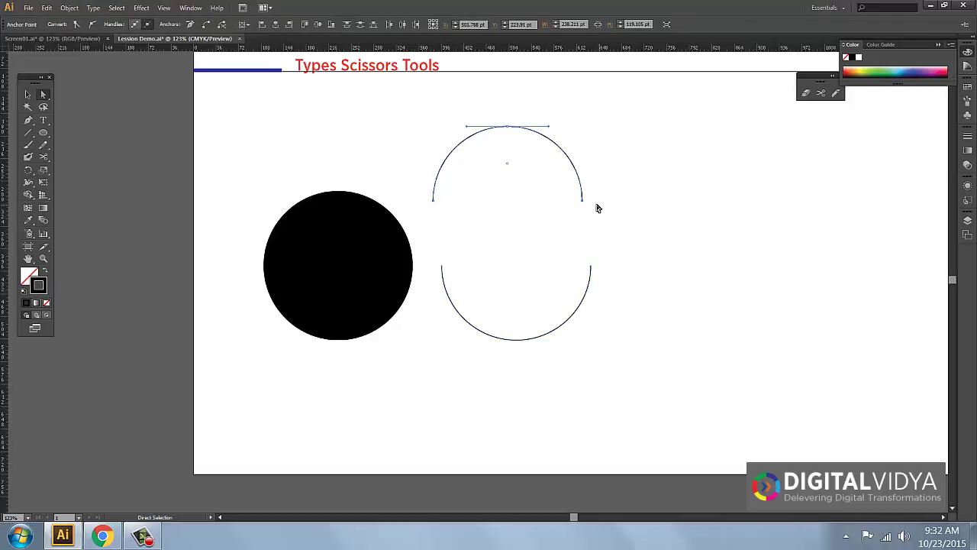
right_click(582, 201)
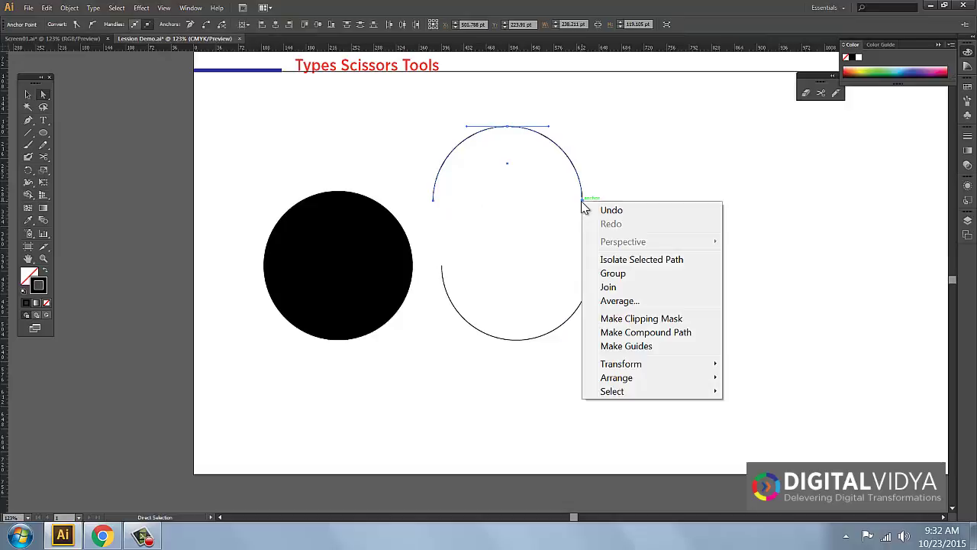
click(603, 287)
drag(633, 263, 427, 278)
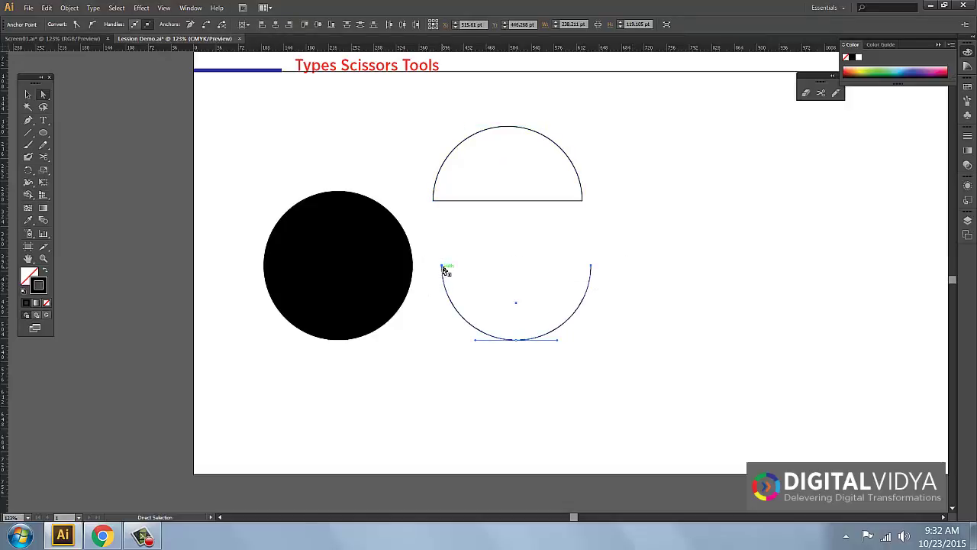
right_click(444, 268)
click(468, 352)
click(491, 159)
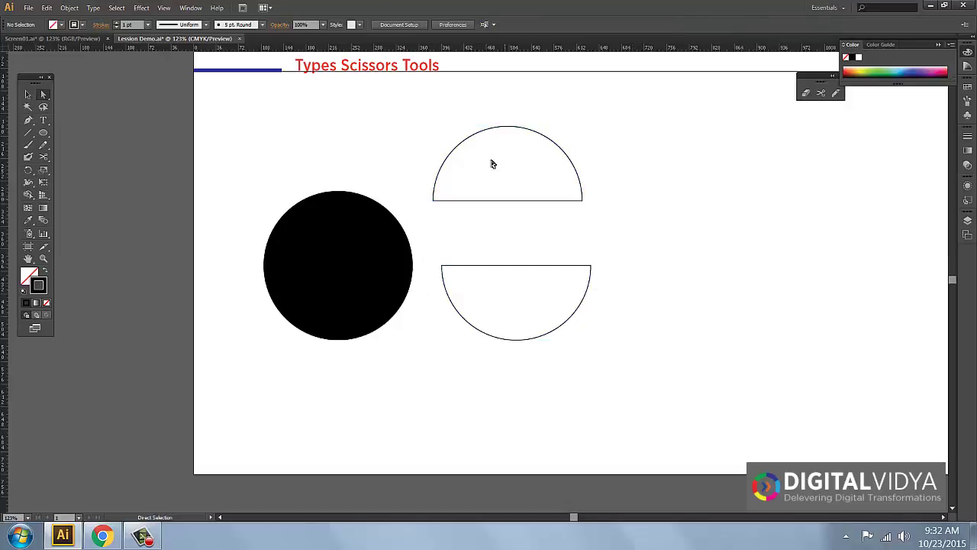
click(575, 167)
Cut the upper half-circle at its top and straight-edge midpoint, moving the left quarter apart.
click(821, 93)
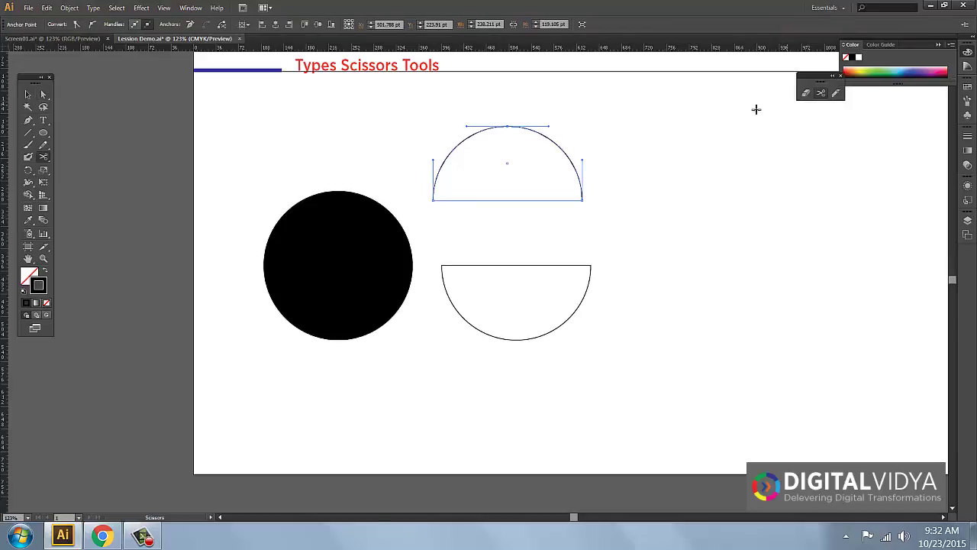
click(506, 124)
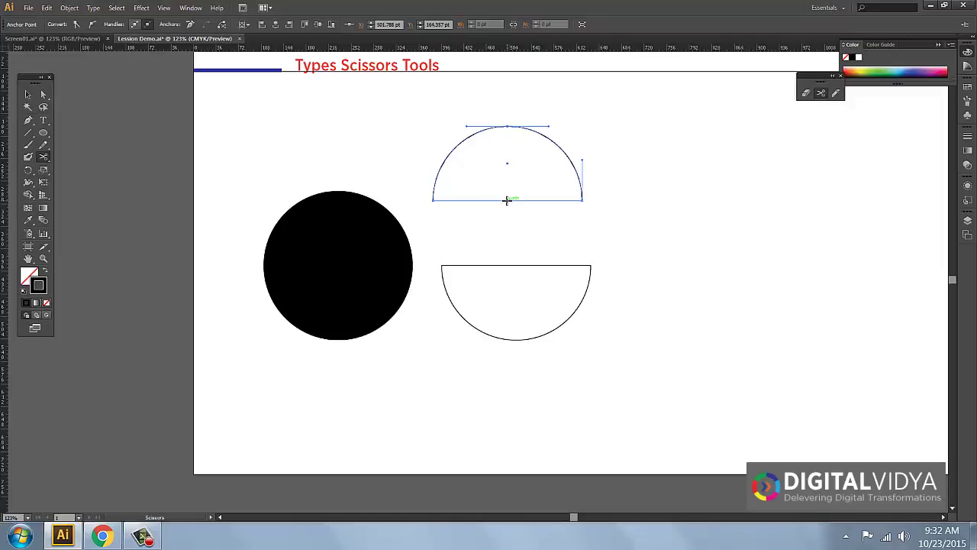
click(507, 200)
key(v)
click(456, 139)
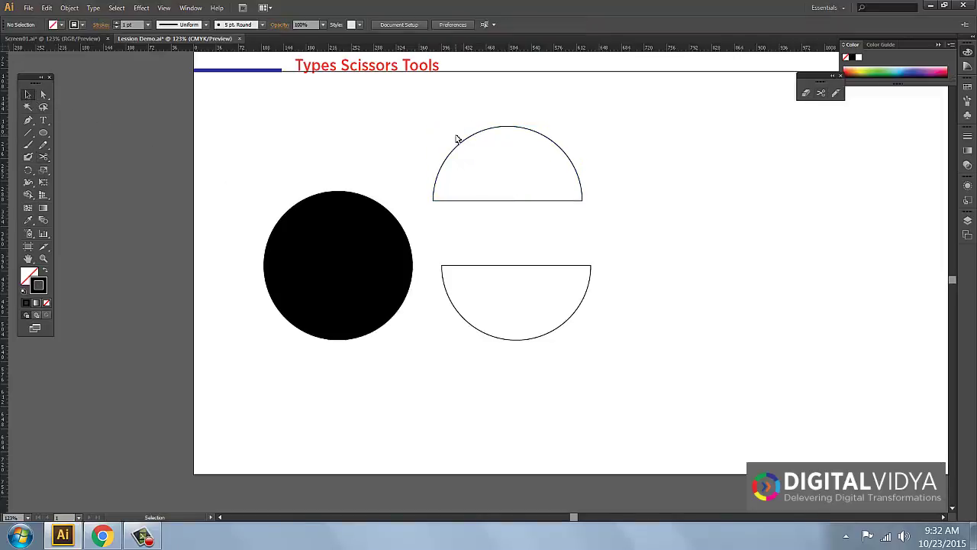
drag(458, 149, 430, 149)
click(459, 141)
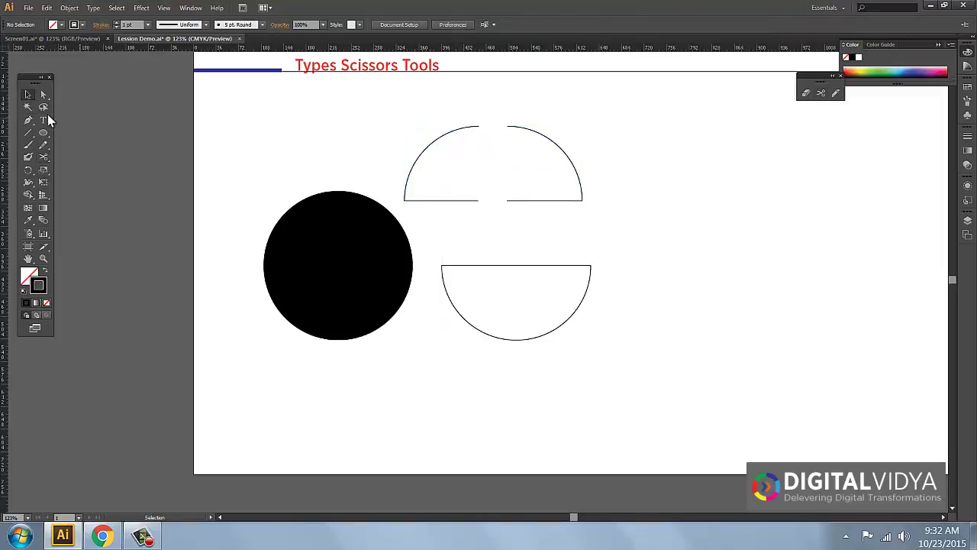
Fill both quarter pieces solid black.
drag(481, 132, 510, 116)
key(a)
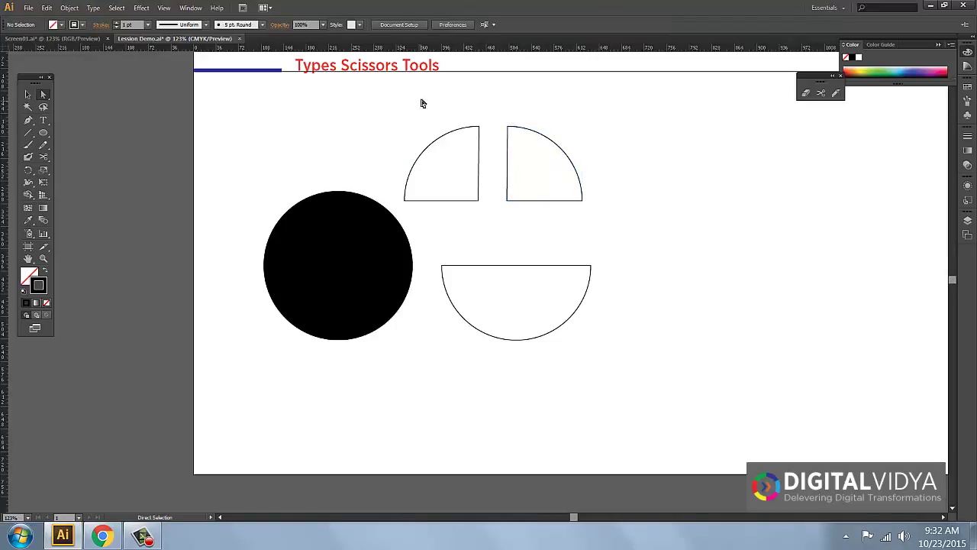
drag(419, 100, 562, 218)
click(46, 273)
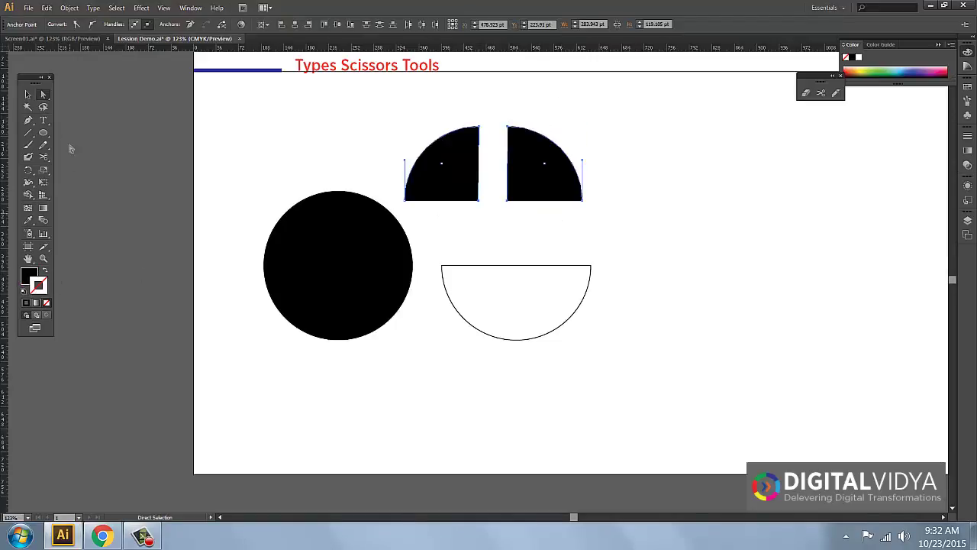
Delete the solid black circle and set Draw Inside on the top-left quarter piece.
click(27, 93)
click(242, 155)
click(344, 341)
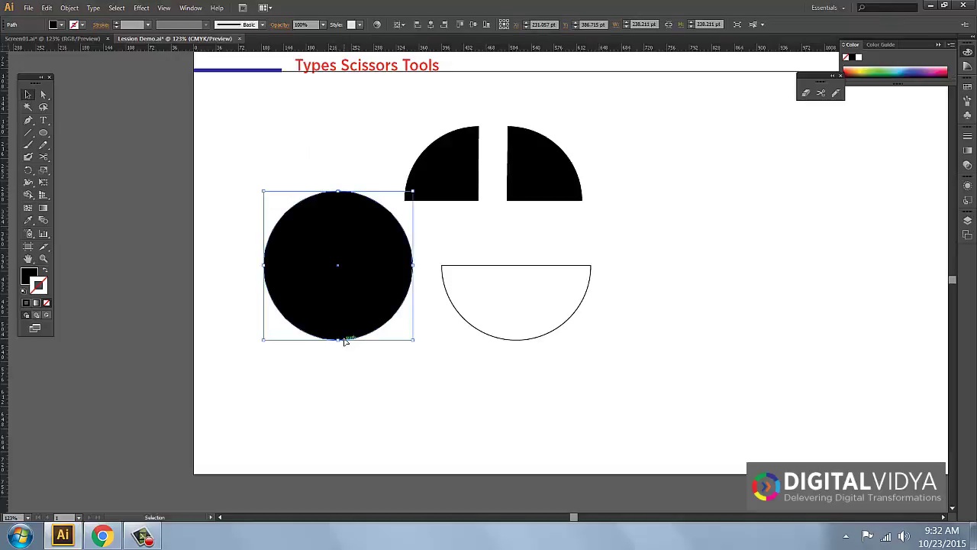
key(Delete)
click(463, 173)
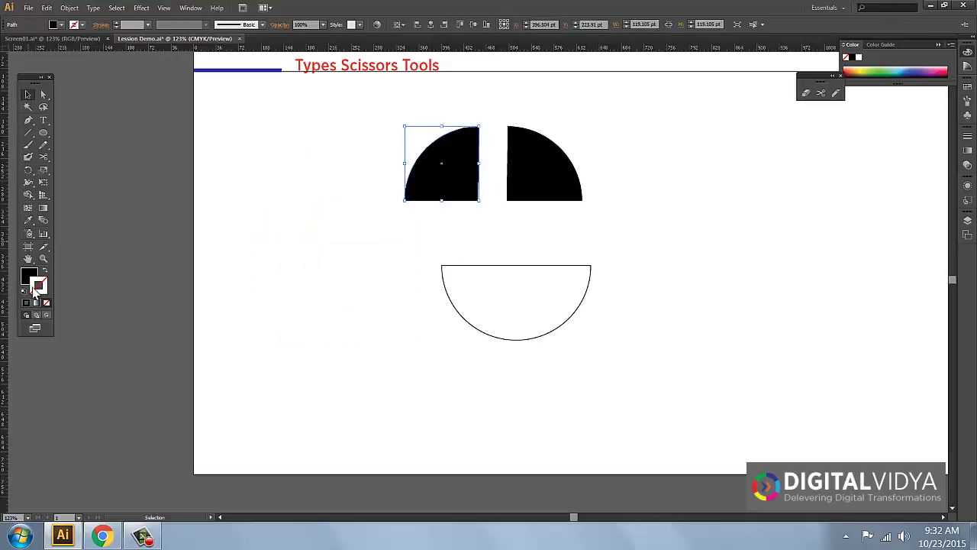
click(46, 315)
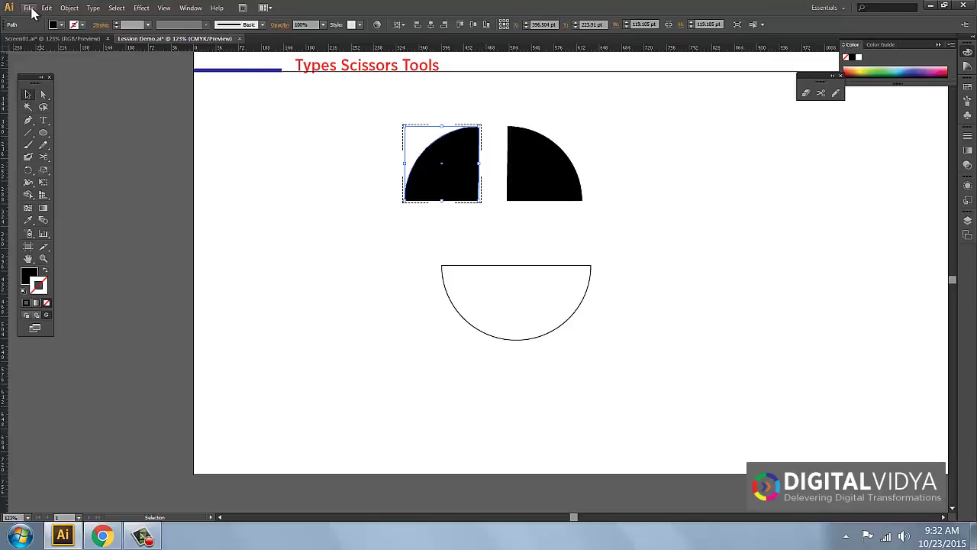
Place blue-sky.jpg inside the top-left quarter and shift it so the clouds show.
click(28, 7)
click(44, 207)
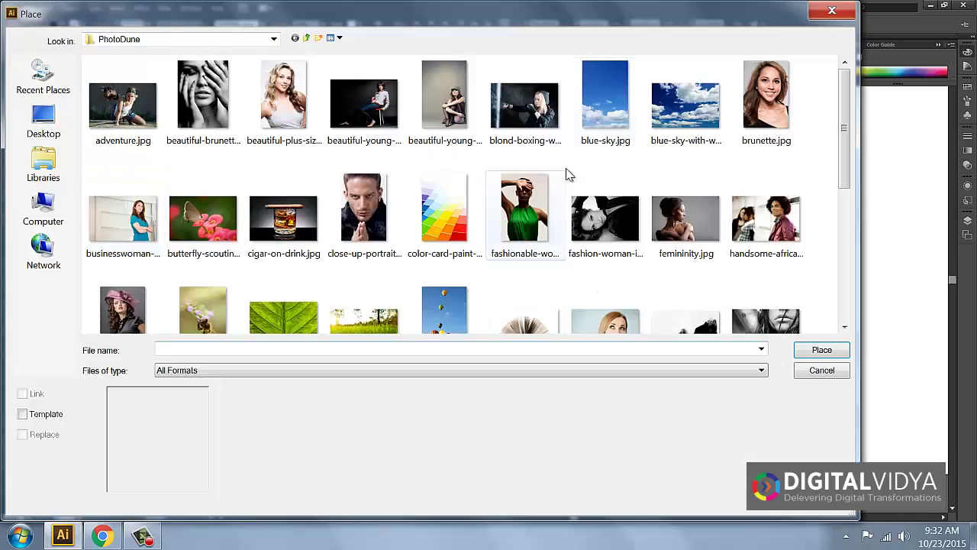
double_click(606, 99)
drag(578, 334, 611, 232)
click(588, 233)
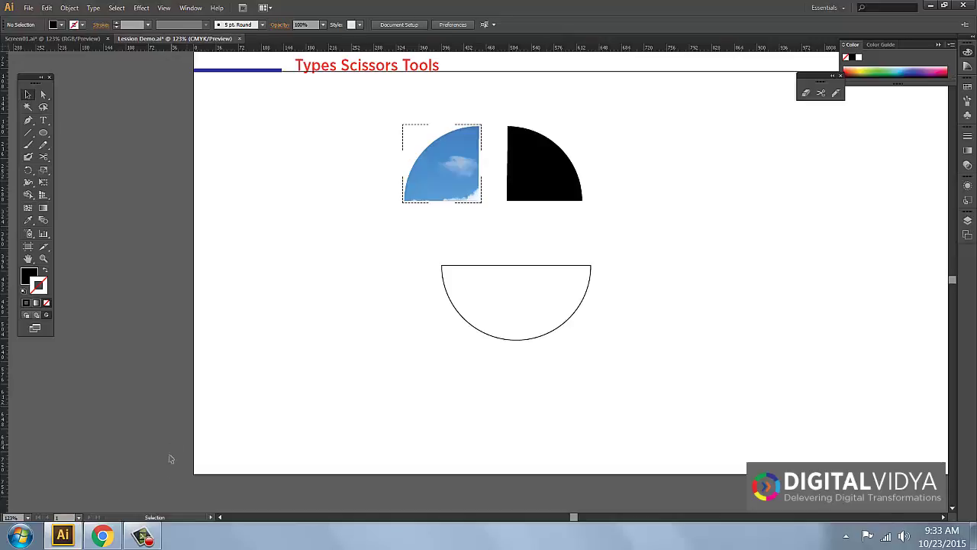
Search YouTube in Chrome for 'digitalvidya' and select the Digital Vidya channel result.
click(101, 535)
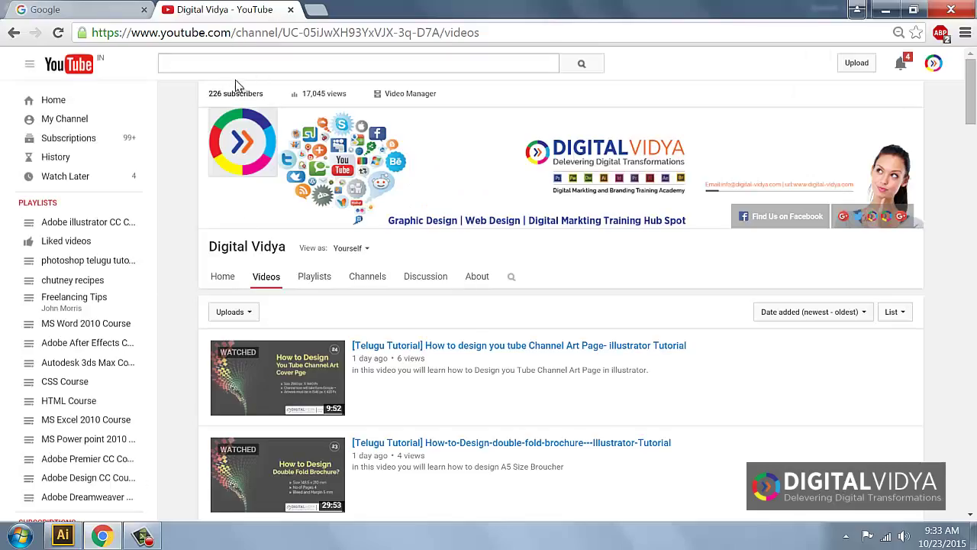
click(229, 61)
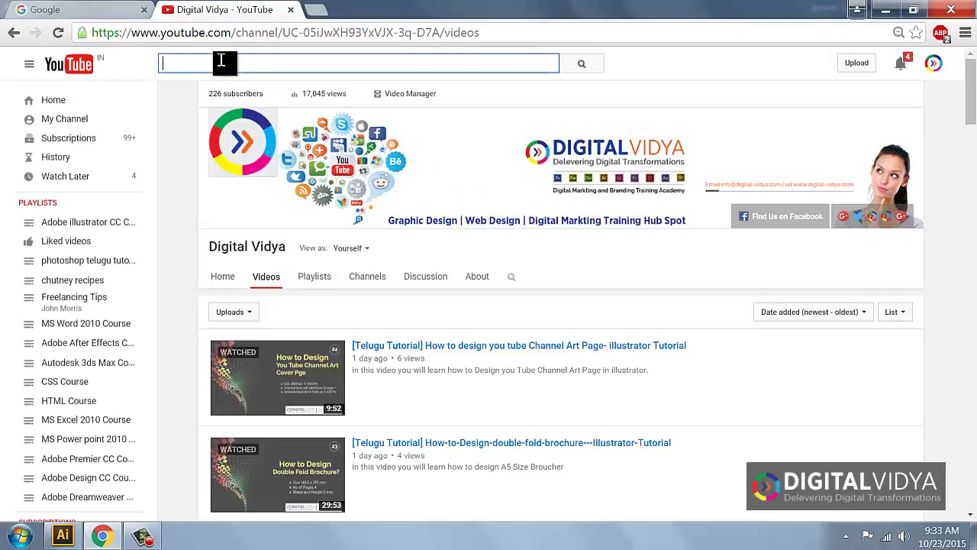
text(digitalvidy)
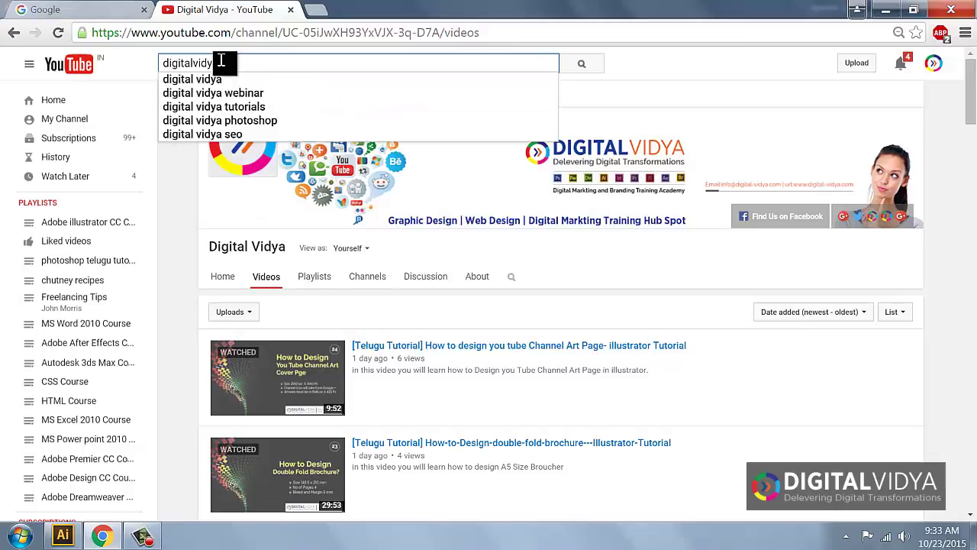
text(a)
key(Return)
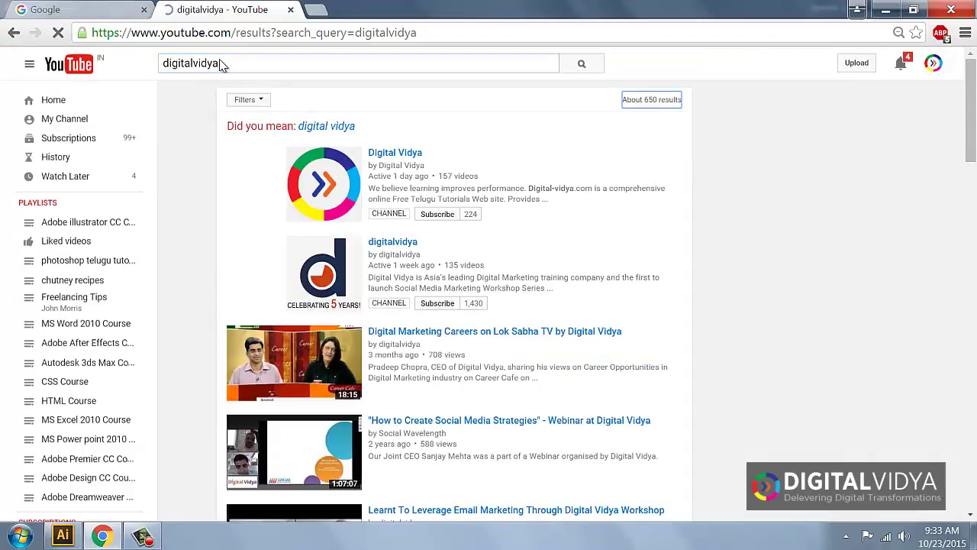
click(389, 164)
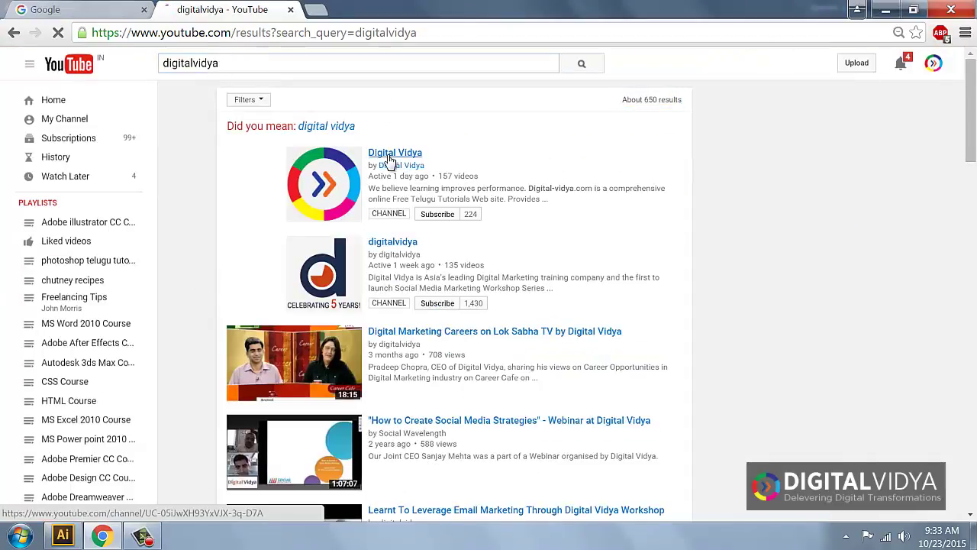
mouse_move(314, 179)
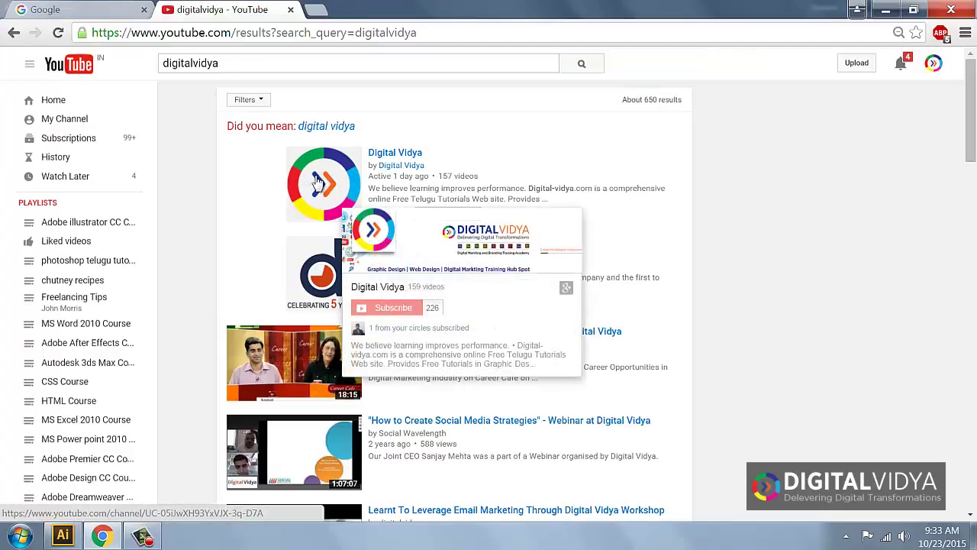